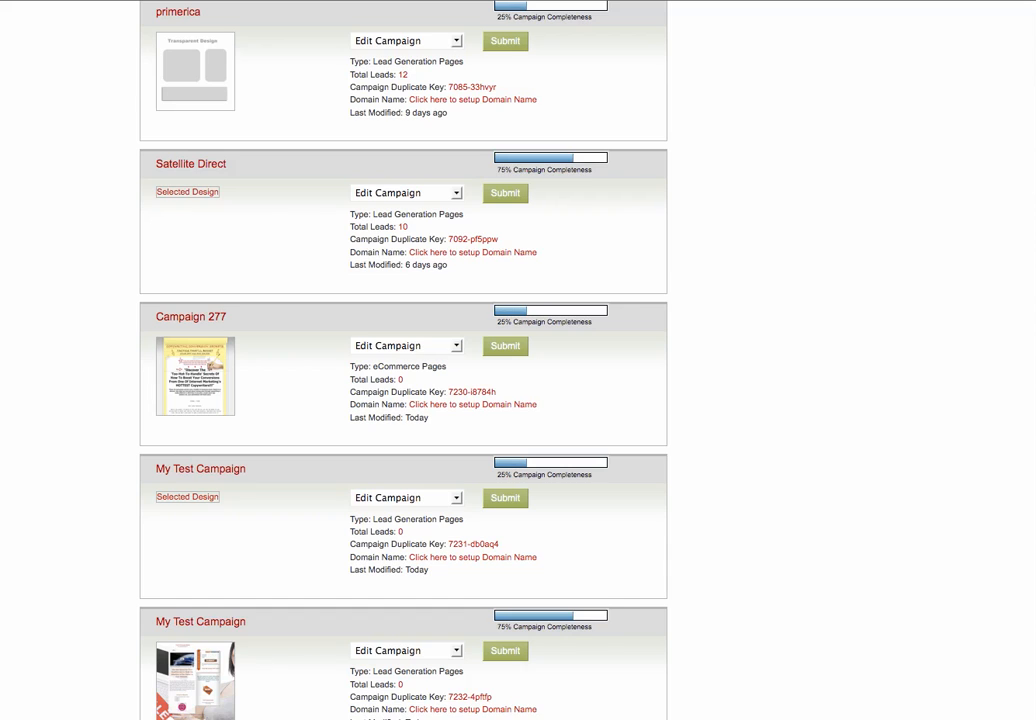
Step: Choose Promote Campaign from the last My Test Campaign's Edit Campaign menu and submit
scroll(403, 360, "down", 2)
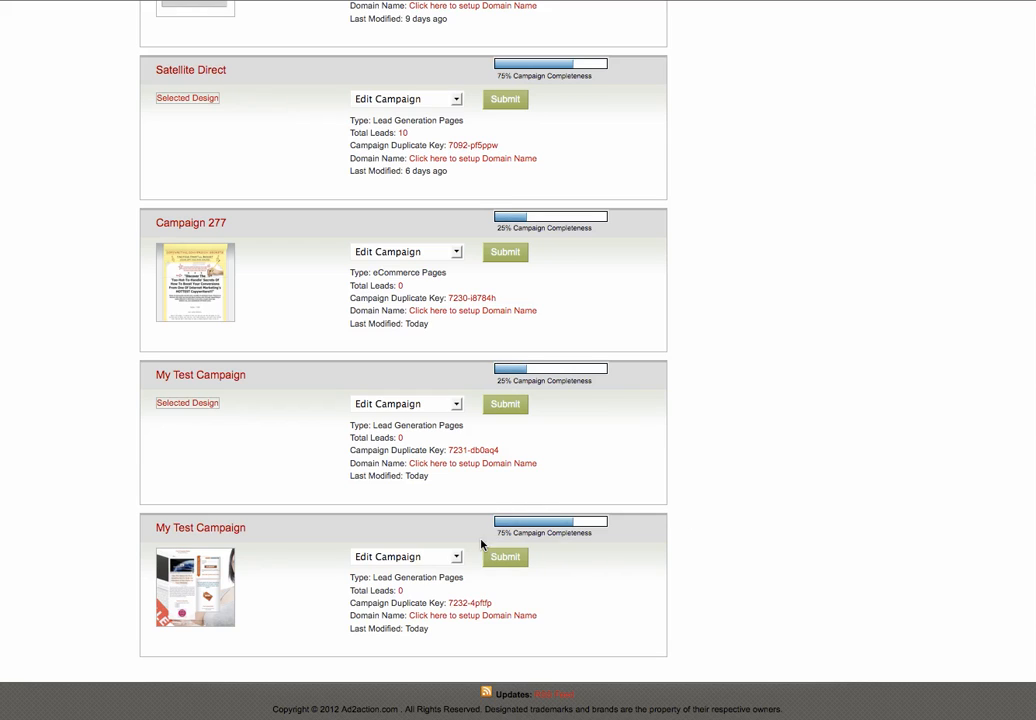
left_click(455, 556)
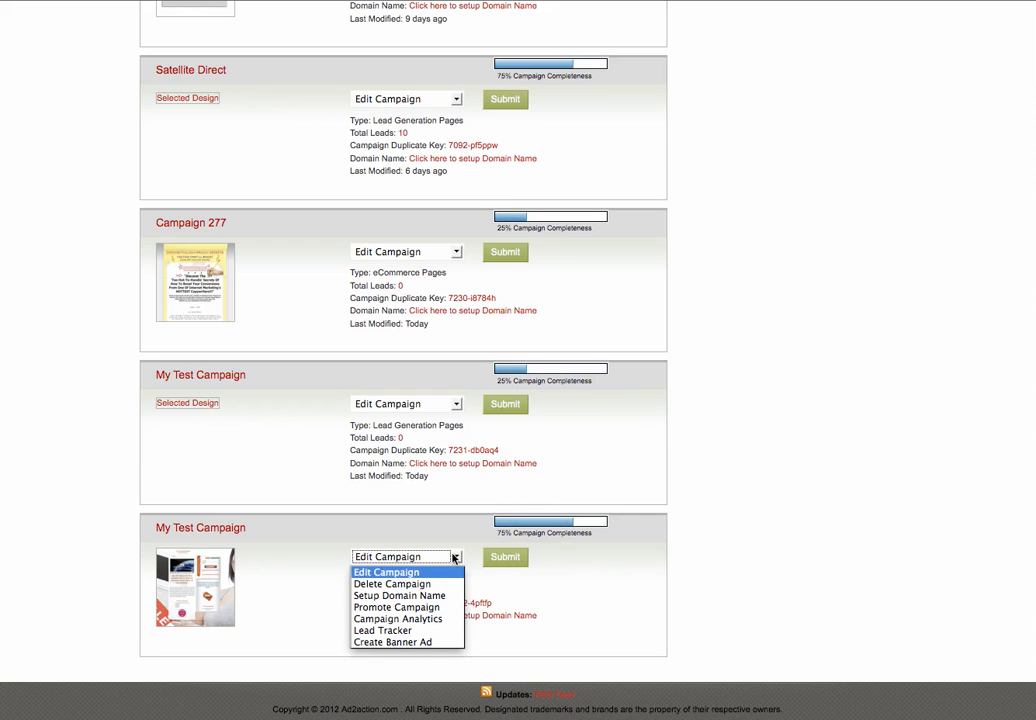
left_click(410, 607)
left_click(505, 557)
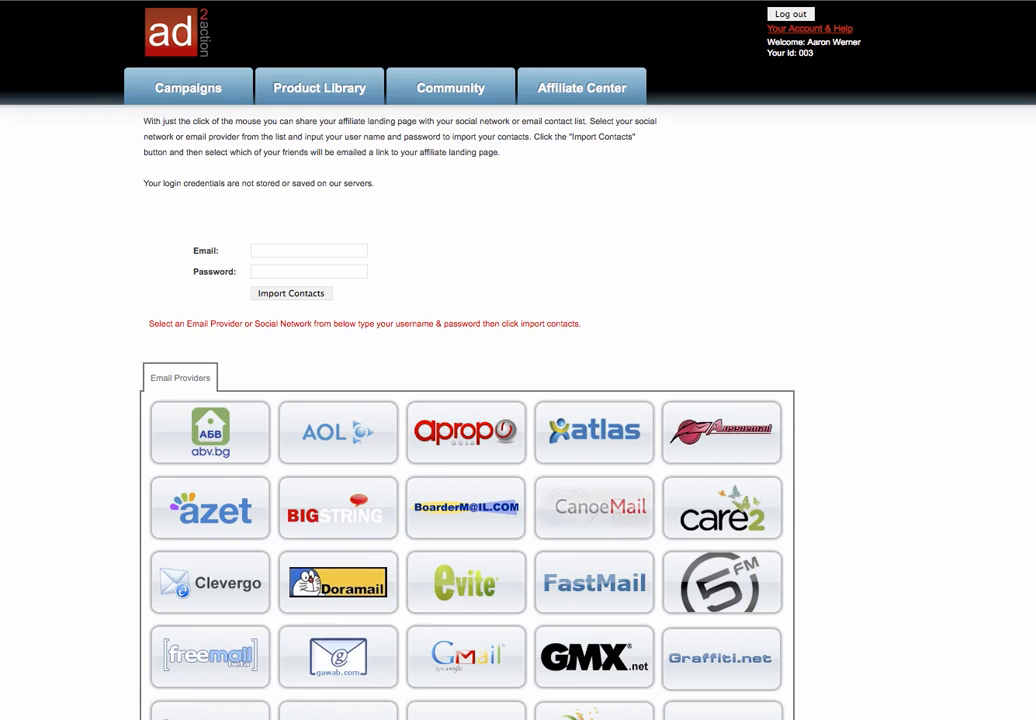
scroll(468, 400, "down", 5)
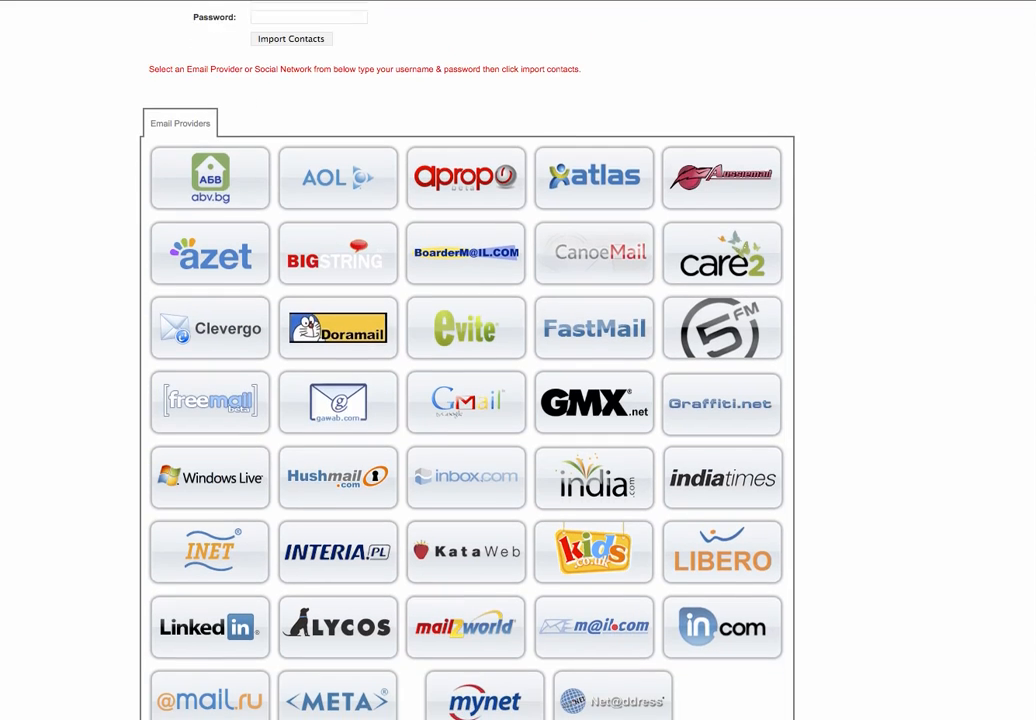
scroll(468, 400, "down", 2)
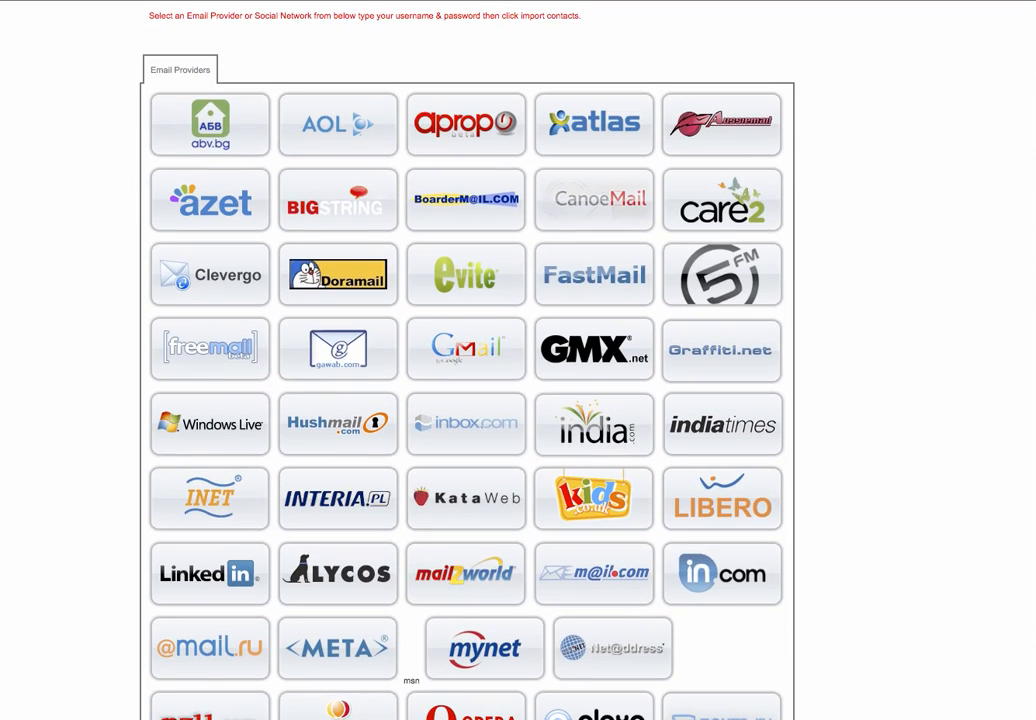
scroll(468, 400, "down", 2)
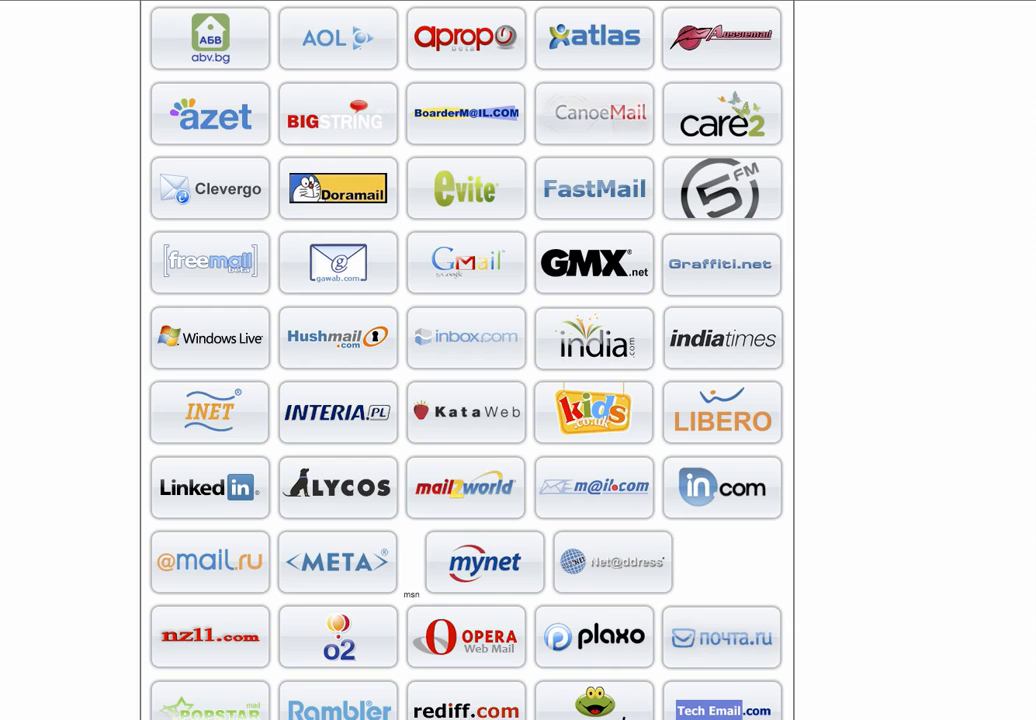
scroll(468, 400, "down", 2)
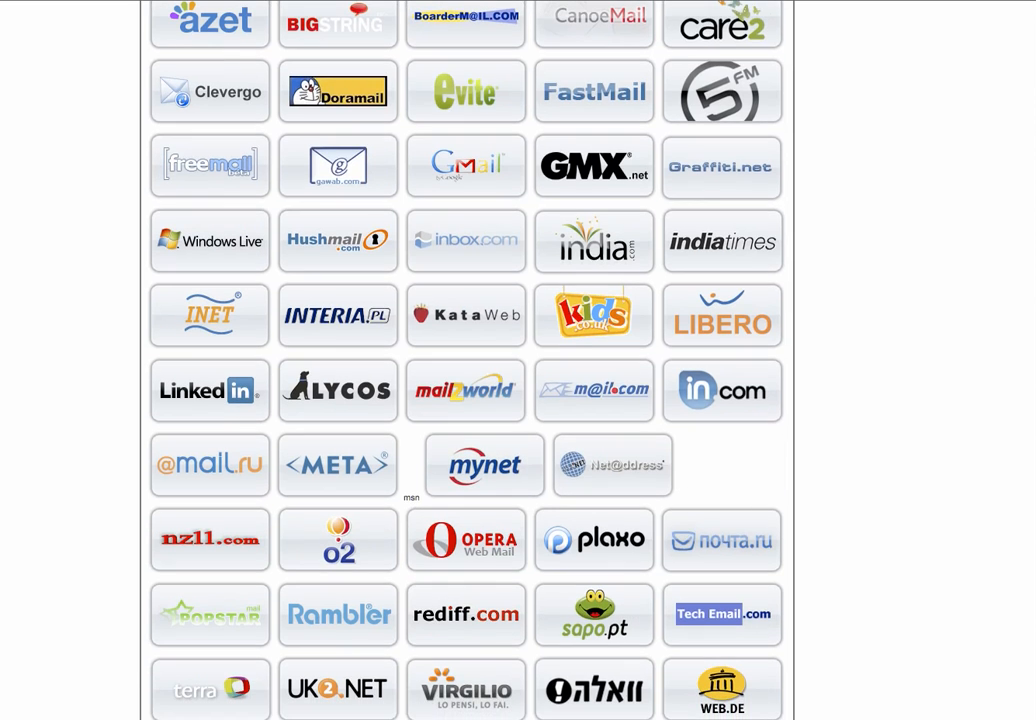
scroll(468, 400, "down", 1)
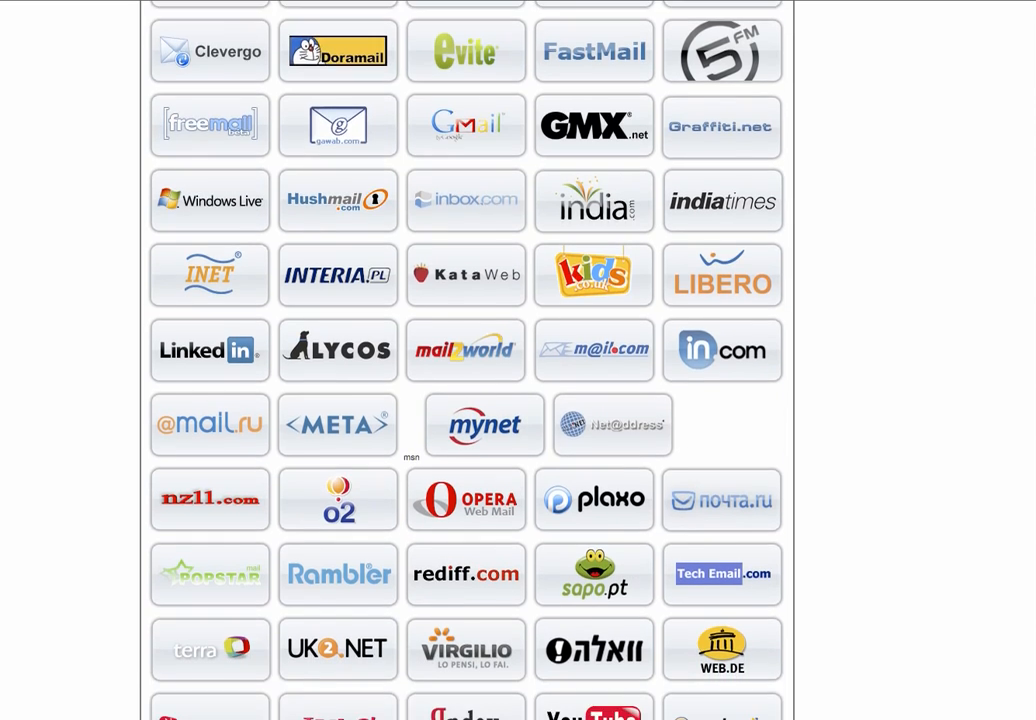
scroll(468, 400, "up", 4)
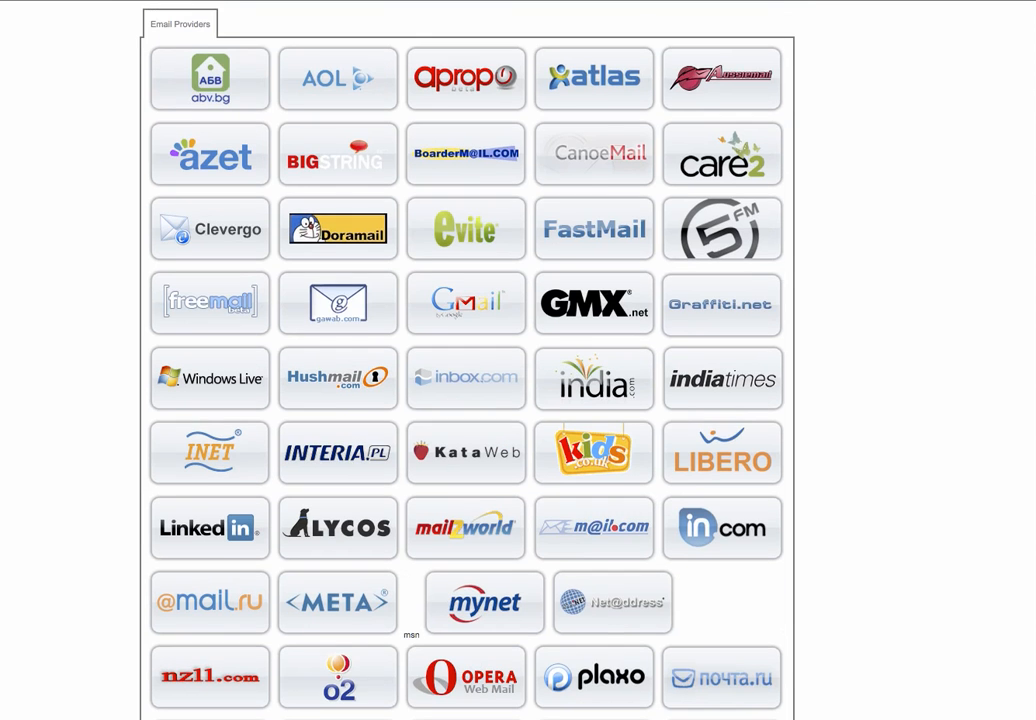
scroll(468, 400, "up", 2)
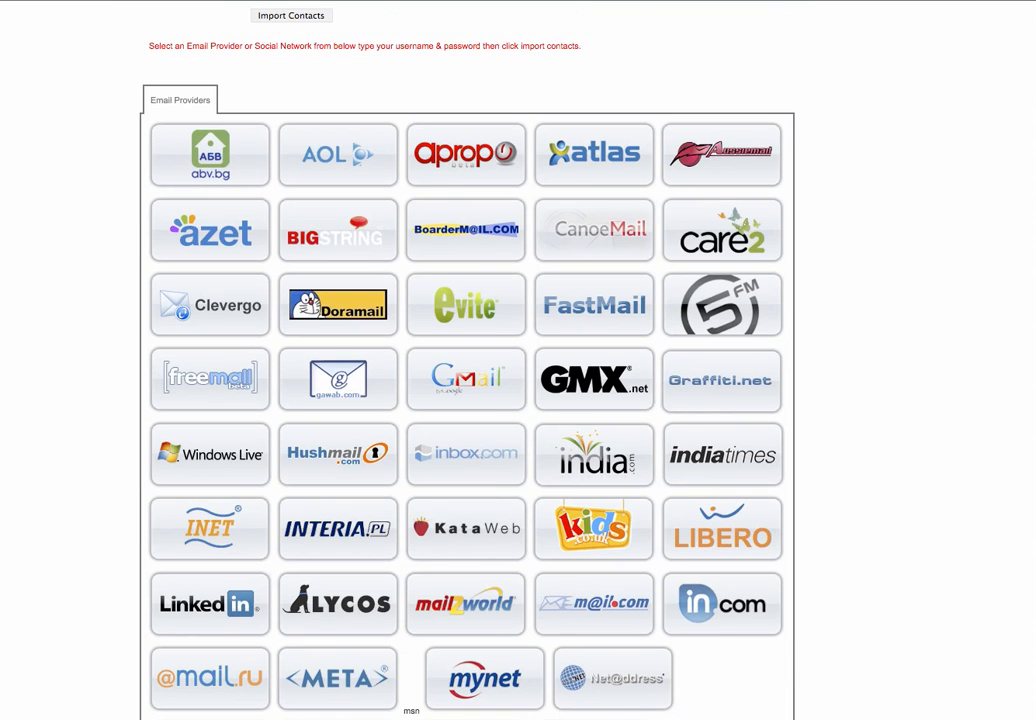
scroll(468, 400, "up", 4)
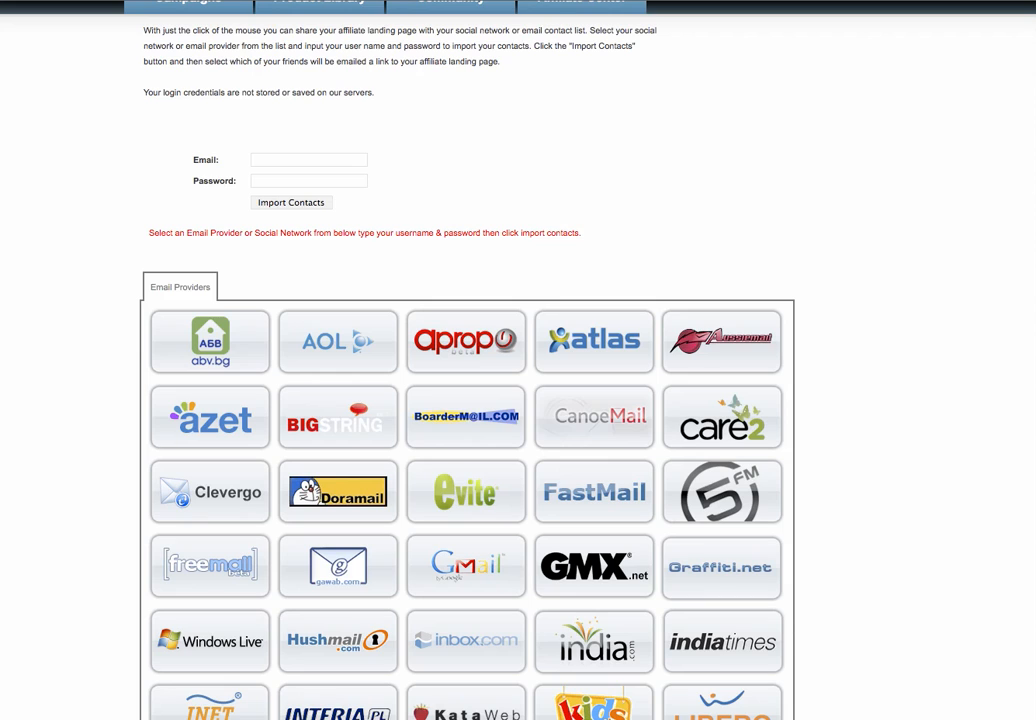
scroll(468, 400, "up", 2)
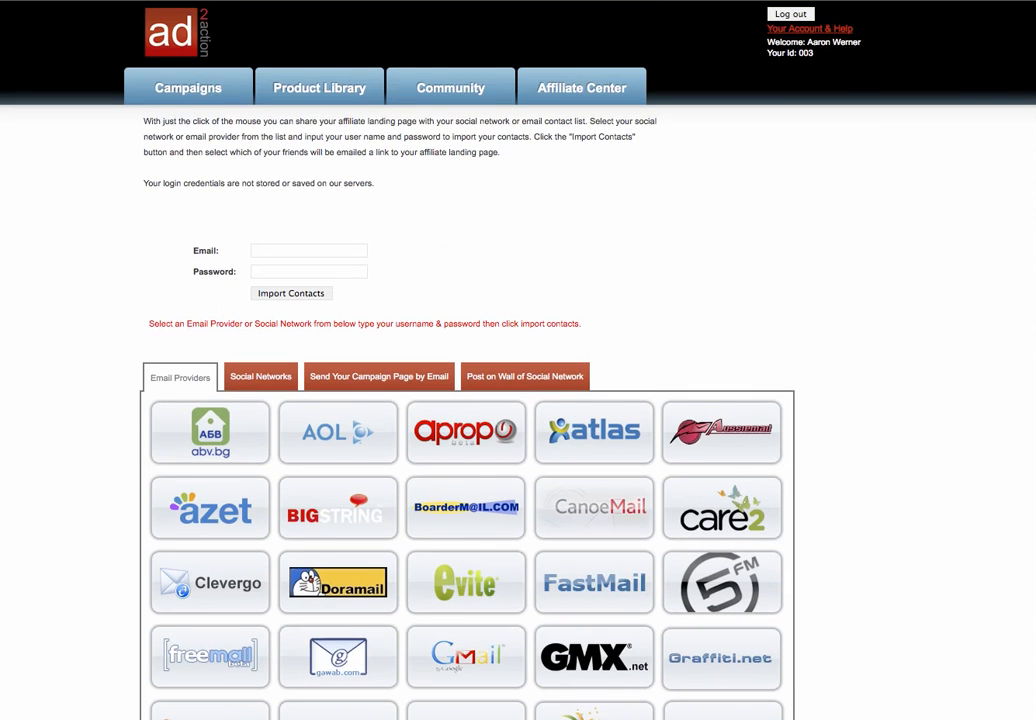
scroll(468, 400, "down", 1)
scroll(468, 400, "up", 1)
scroll(518, 400, "down", 5)
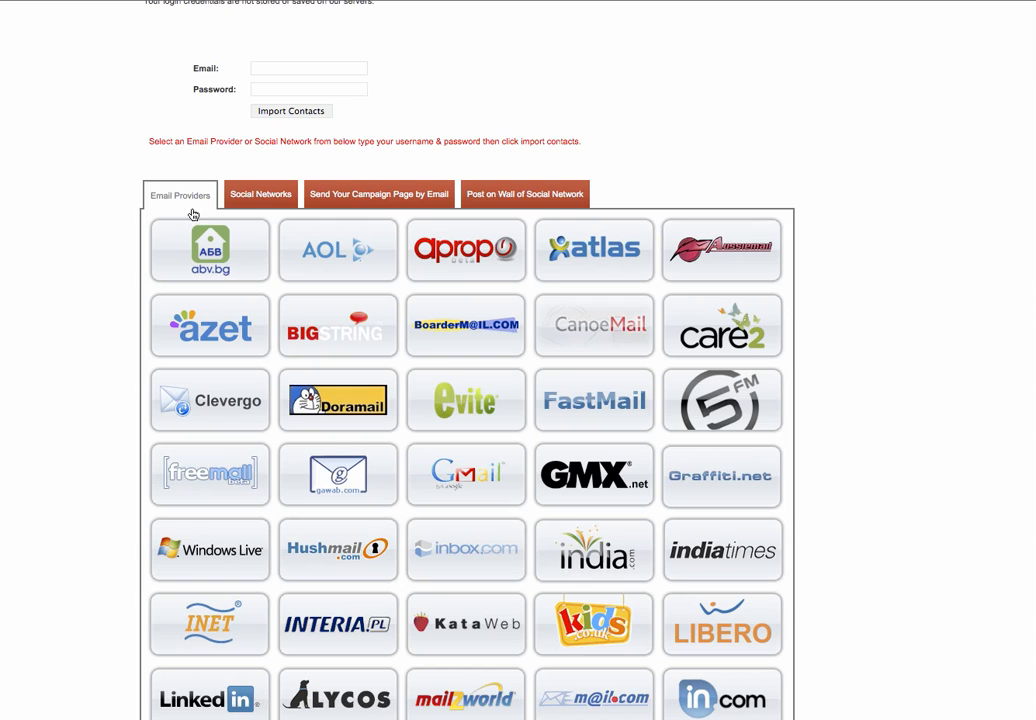
left_click(258, 198)
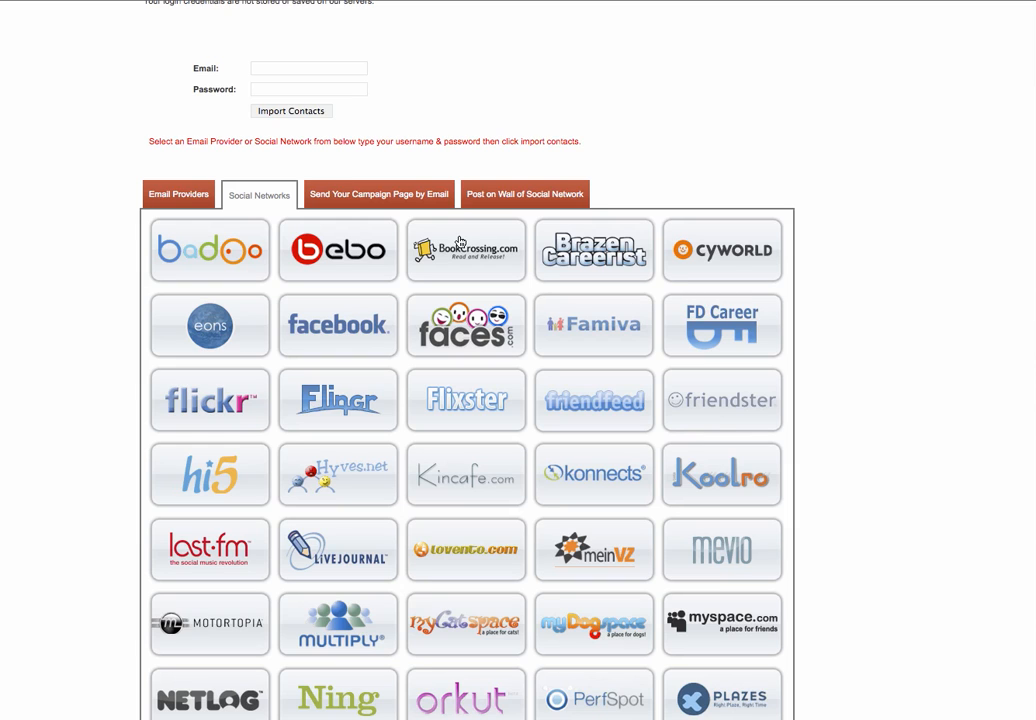
left_click(185, 202)
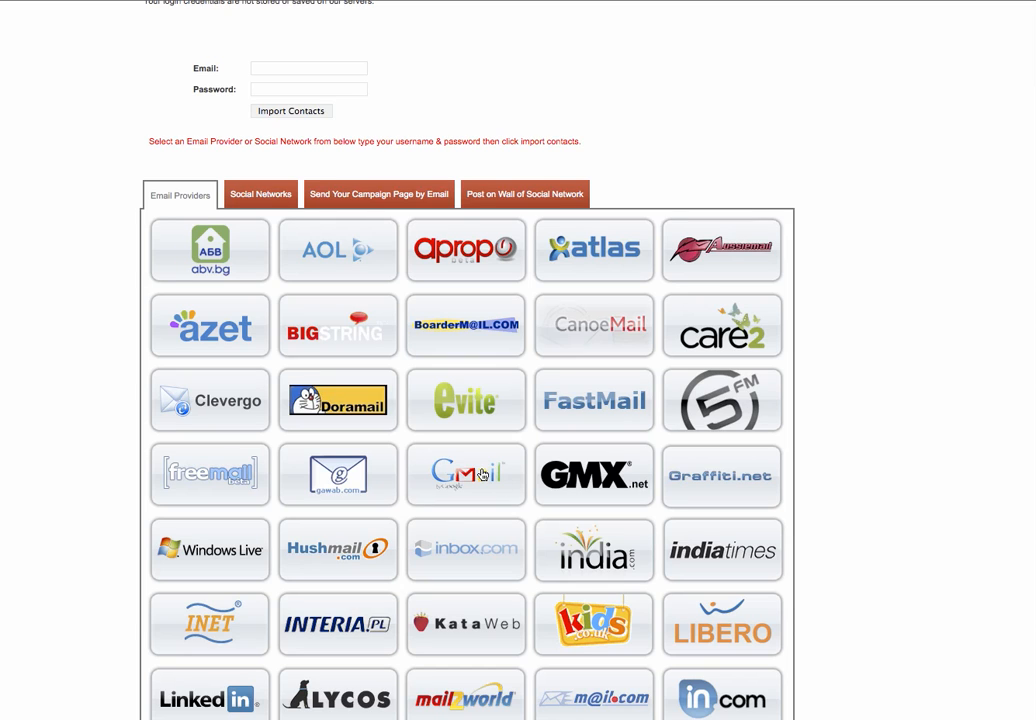
Step: Select Gmail as the contact source and enter the Gmail account's e-mail address and password
left_click(482, 474)
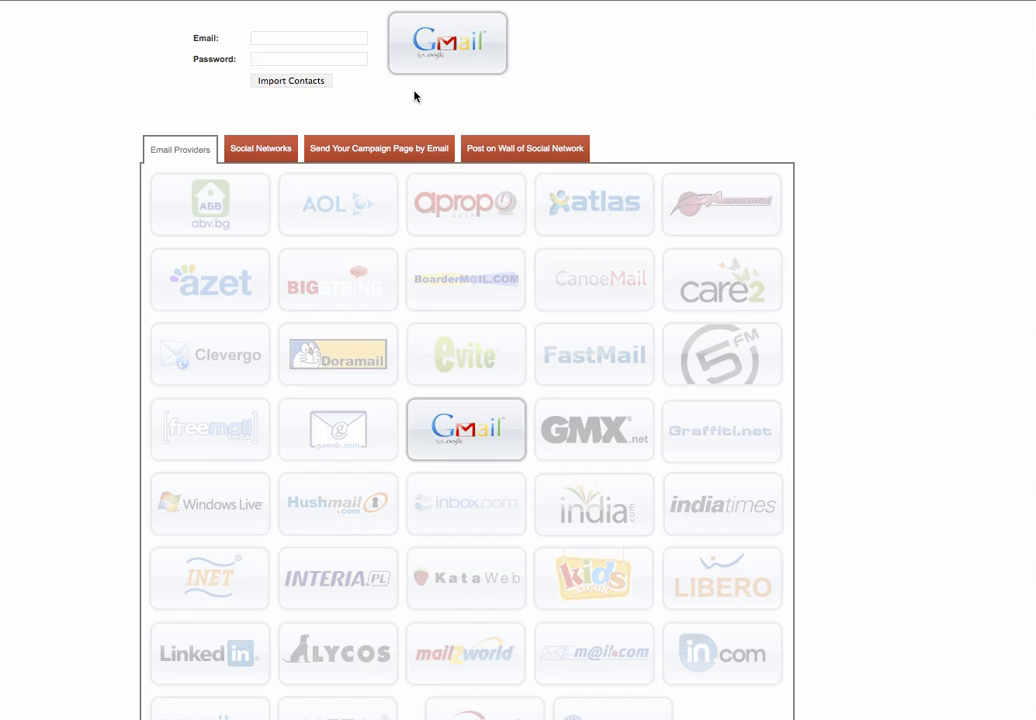
scroll(466, 360, "up", 3)
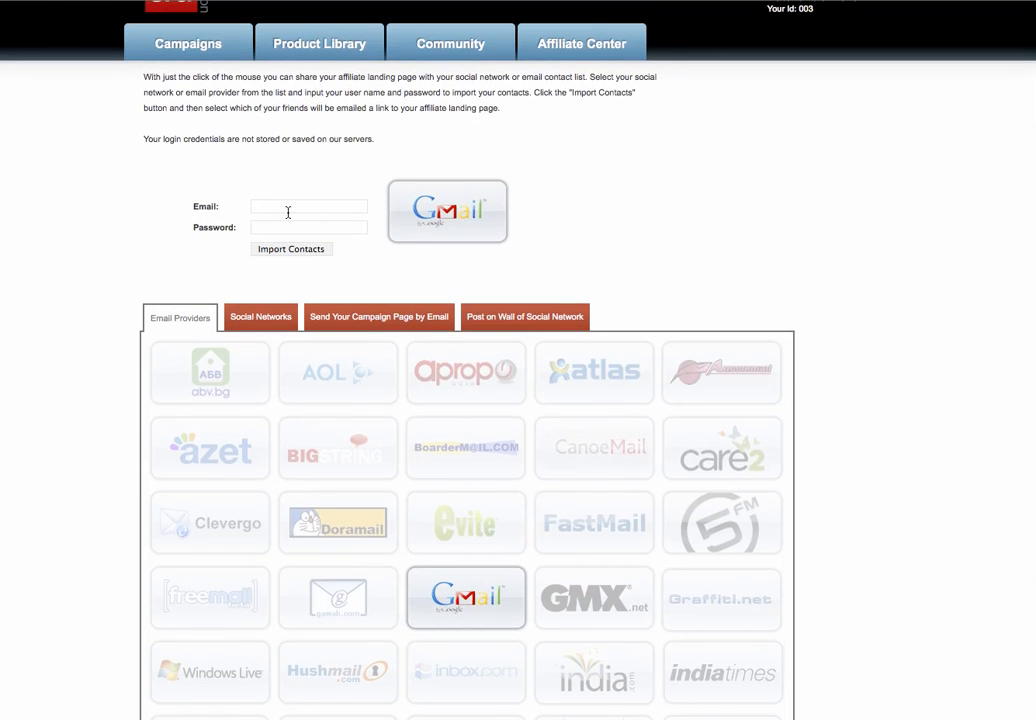
left_click(288, 212)
key("Tab")
type("•••••••••••")
Step: Import the Gmail contacts and highlight the IMPORTANT NOTICE about social networking policies
left_click(291, 250)
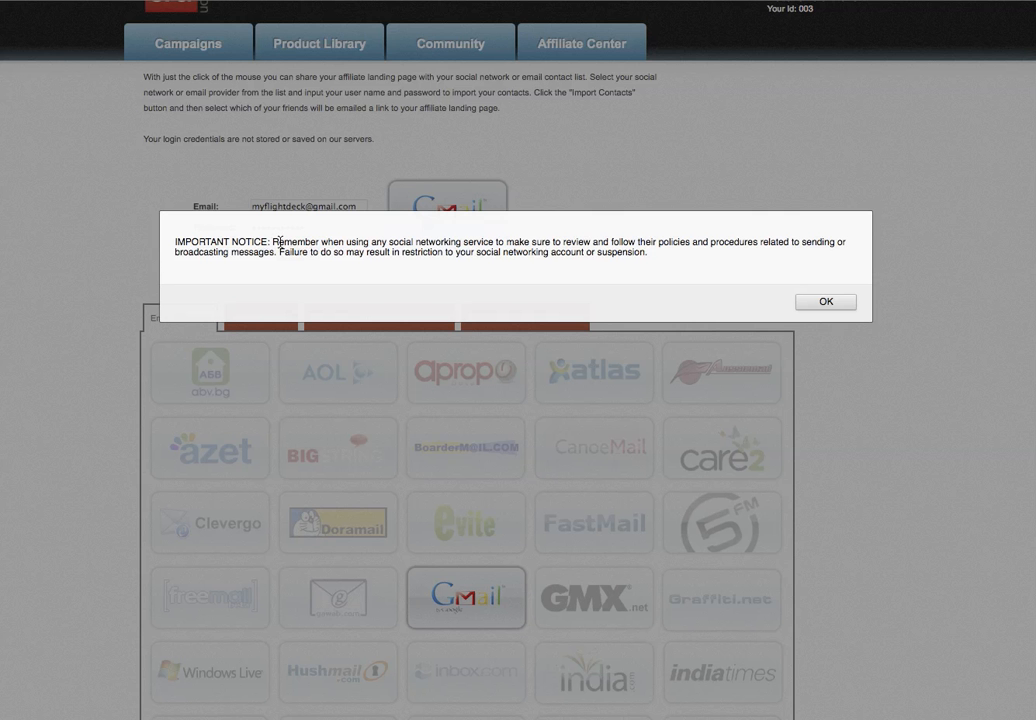
left_click_drag(279, 242, 292, 242)
left_click_drag(503, 241, 649, 255)
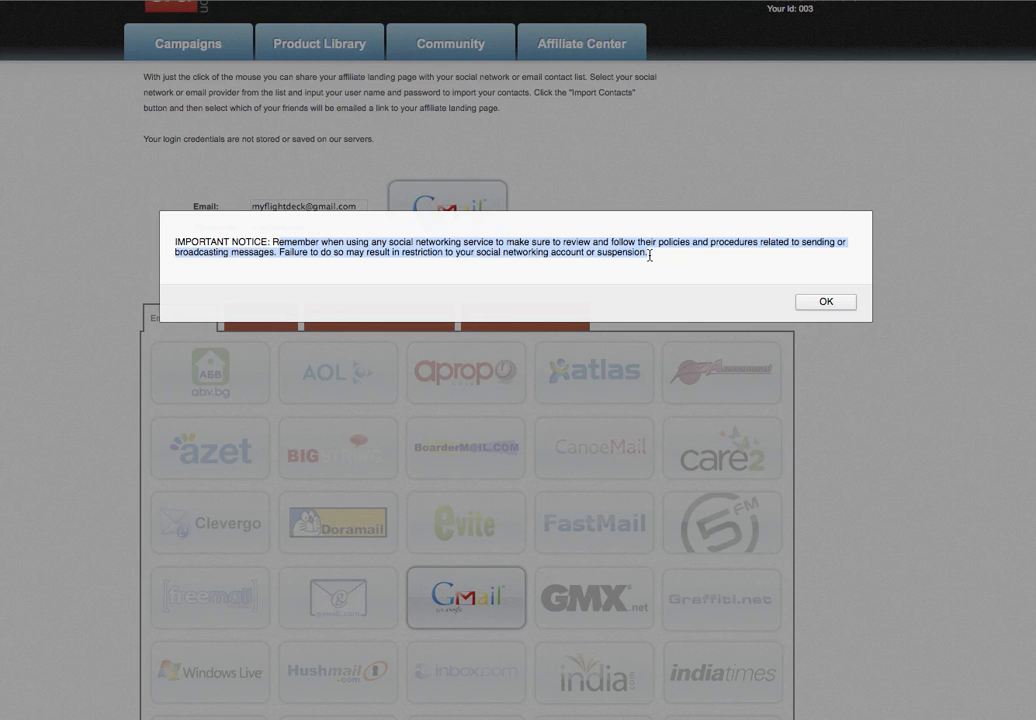
Step: Dismiss the notice and review the invite page, briefly selecting the campaign link in the message
left_click(834, 306)
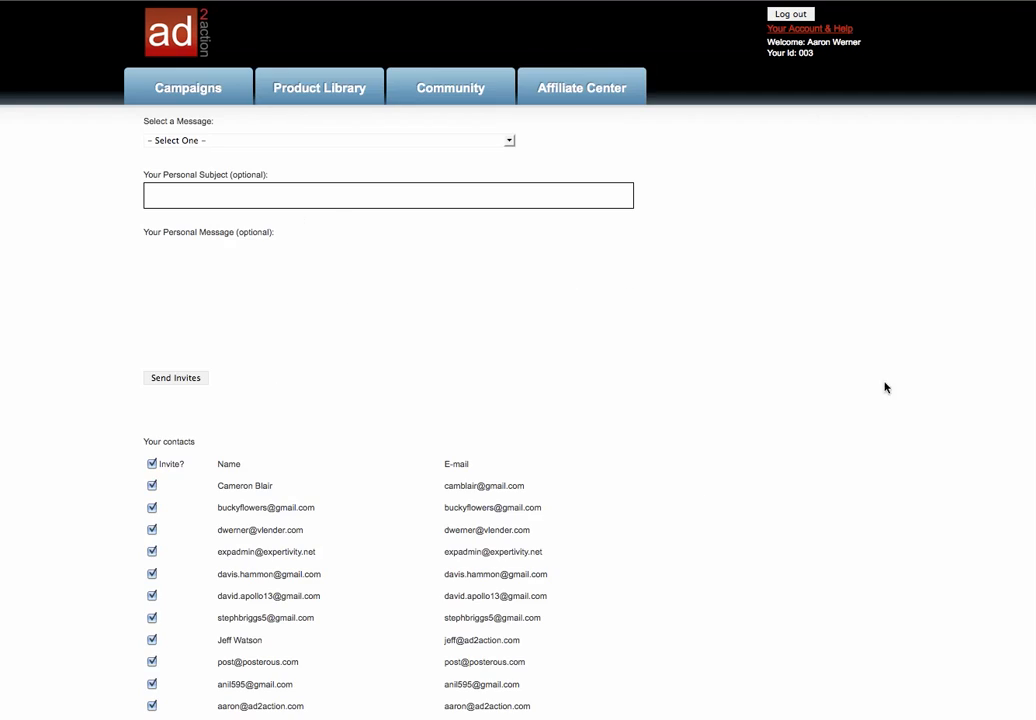
scroll(518, 400, "down", 2)
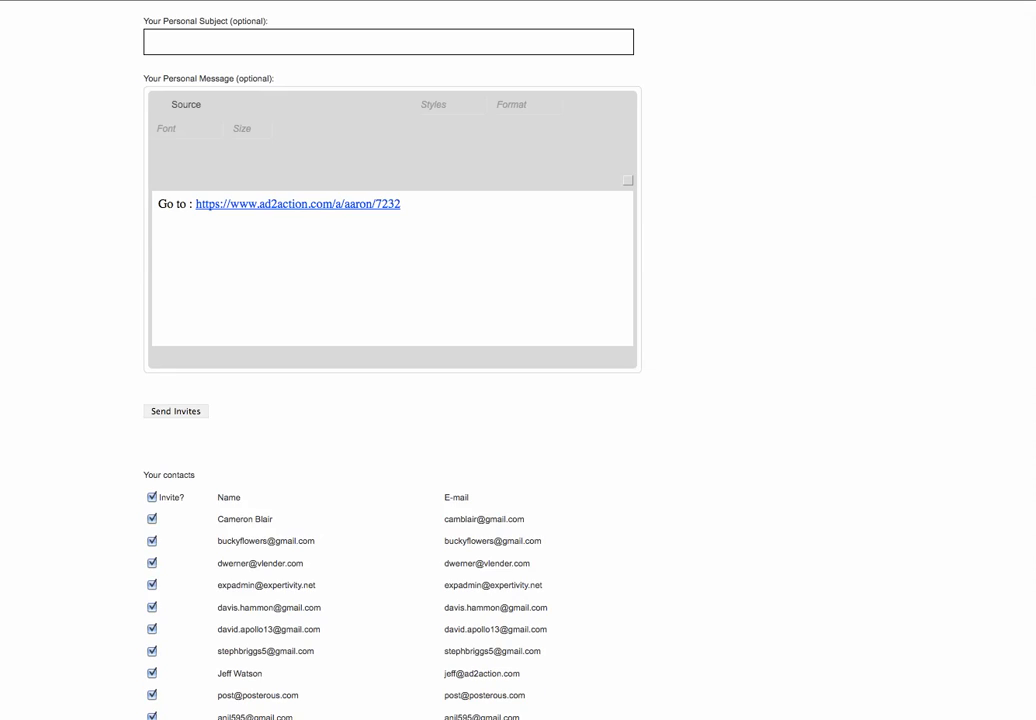
scroll(518, 400, "down", 3)
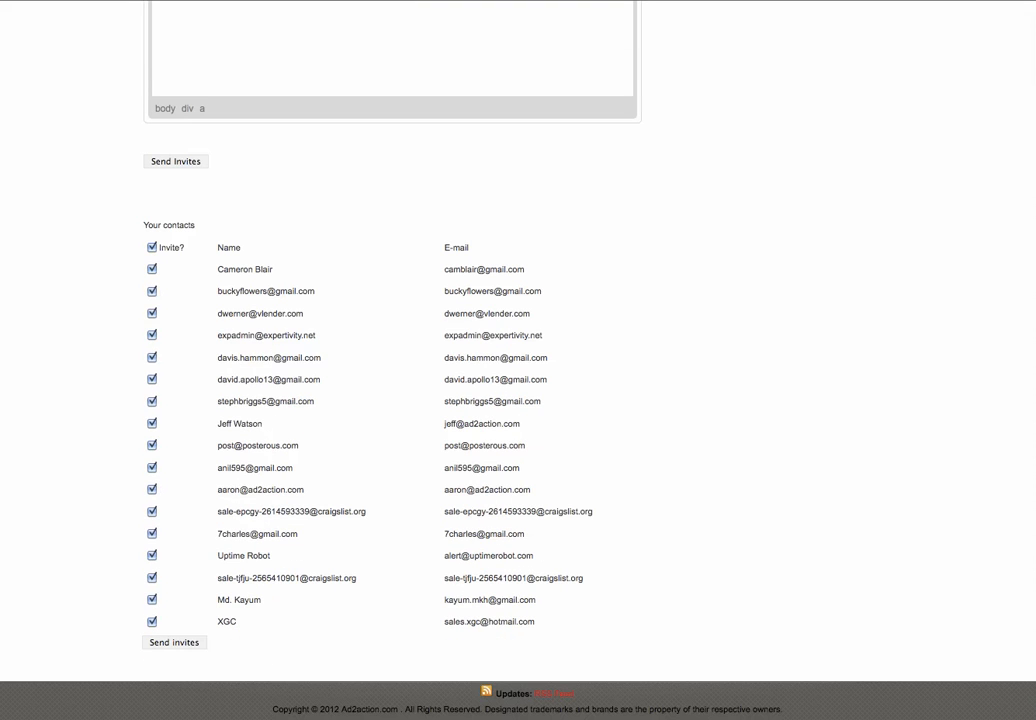
scroll(287, 331, "up", 3)
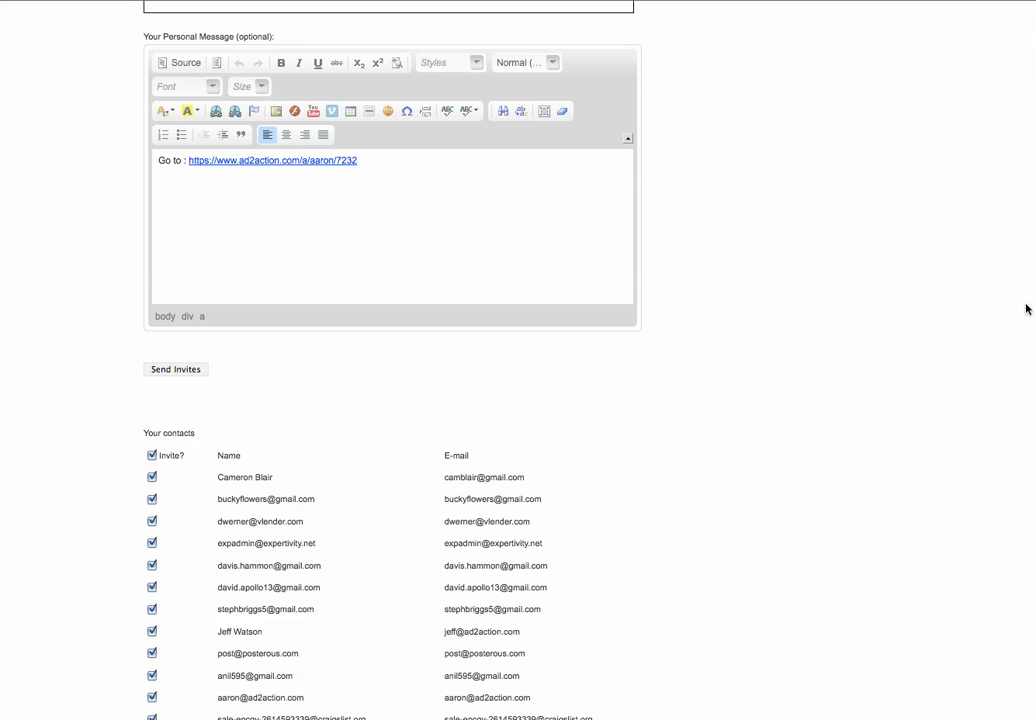
scroll(436, 346, "up", 3)
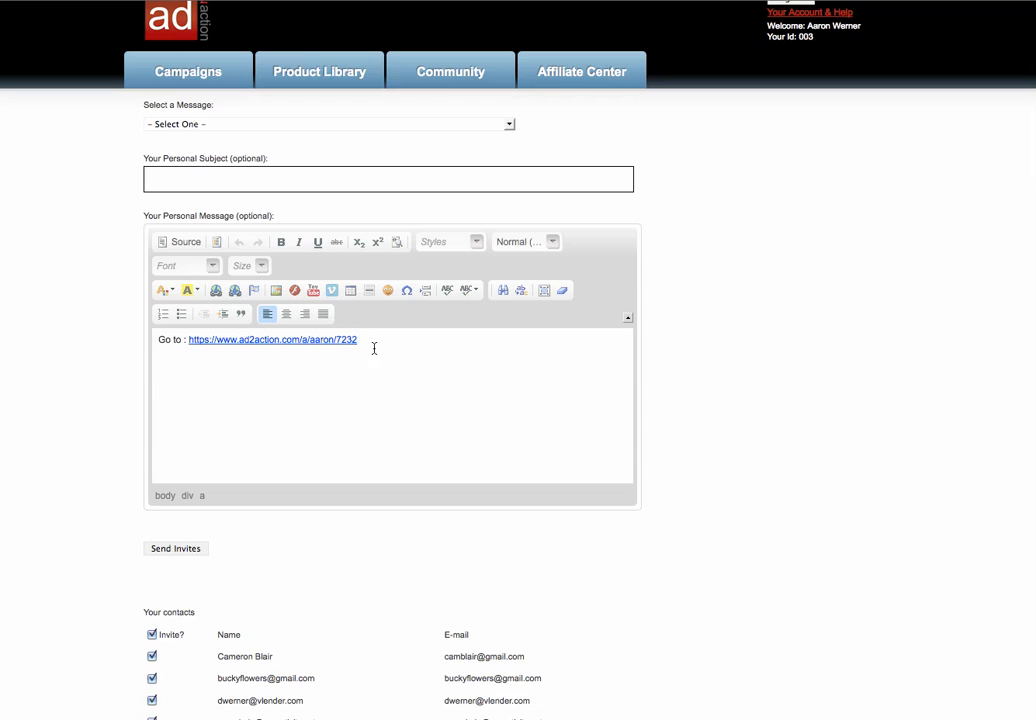
left_click_drag(358, 340, 189, 340)
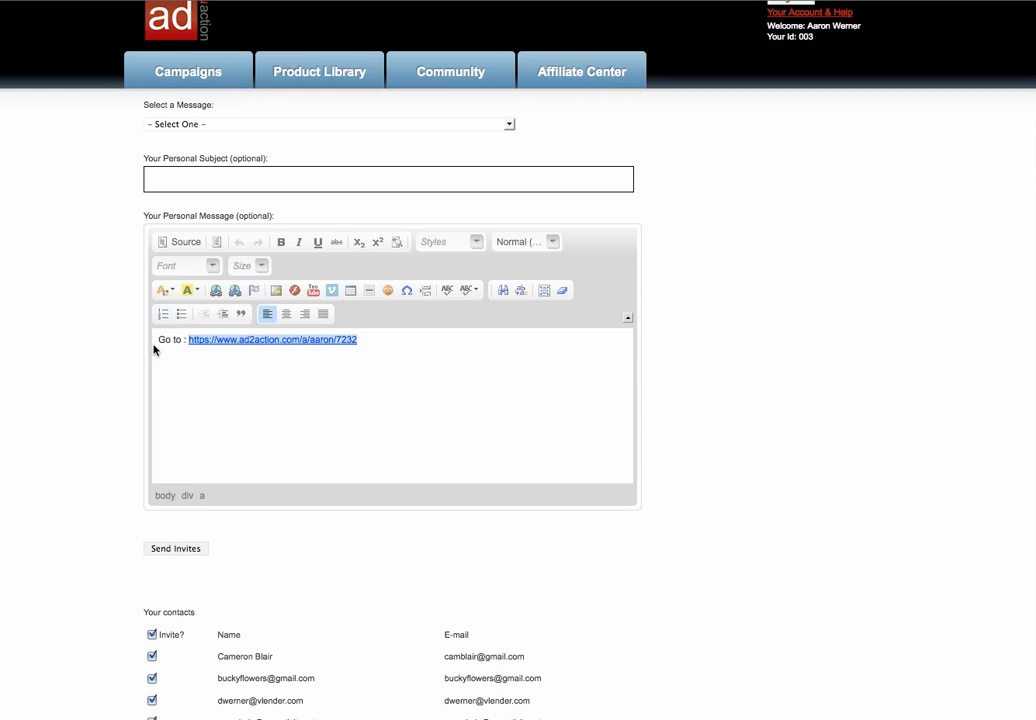
left_click(156, 341)
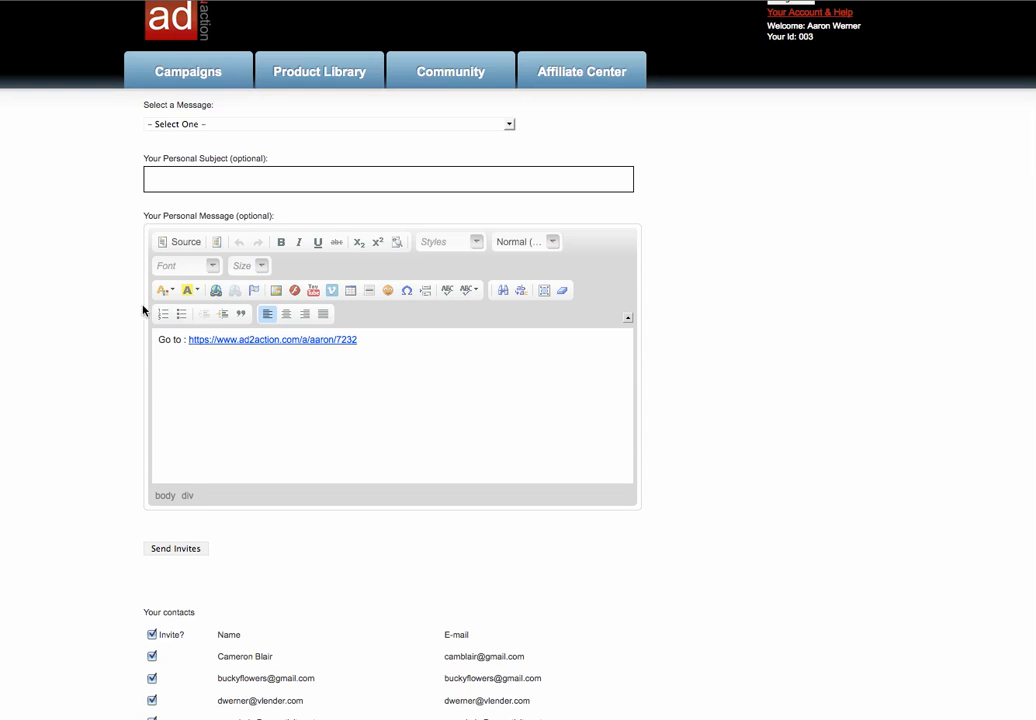
Step: Fill the invite with the 'Your help is needed' message and subject 'hjkhkjhasd'
left_click(220, 124)
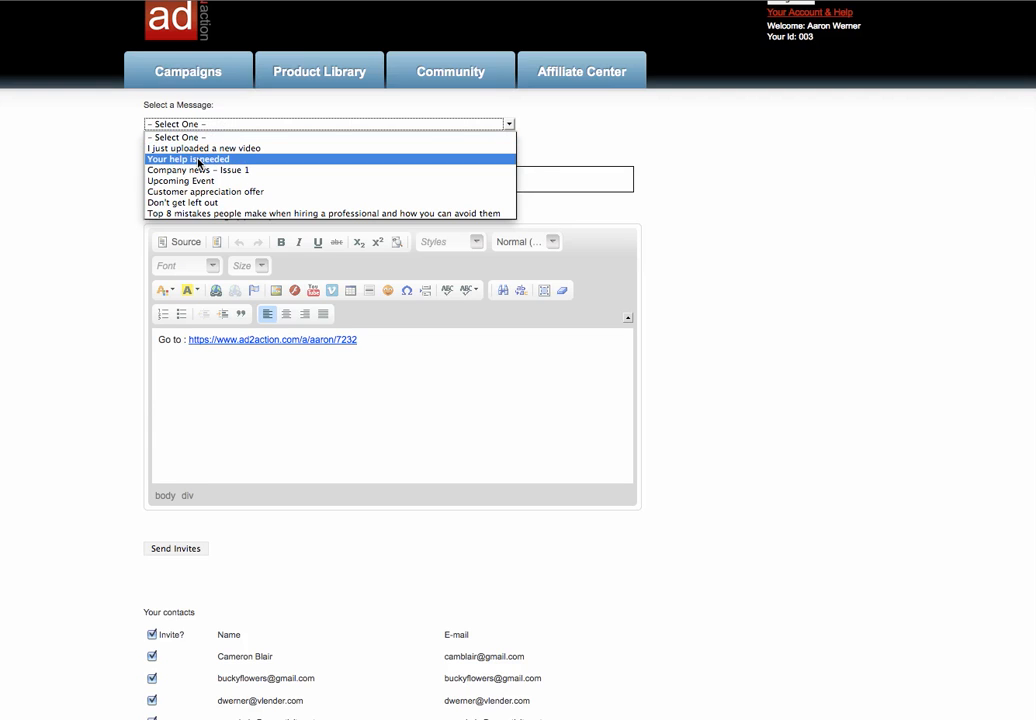
left_click(198, 162)
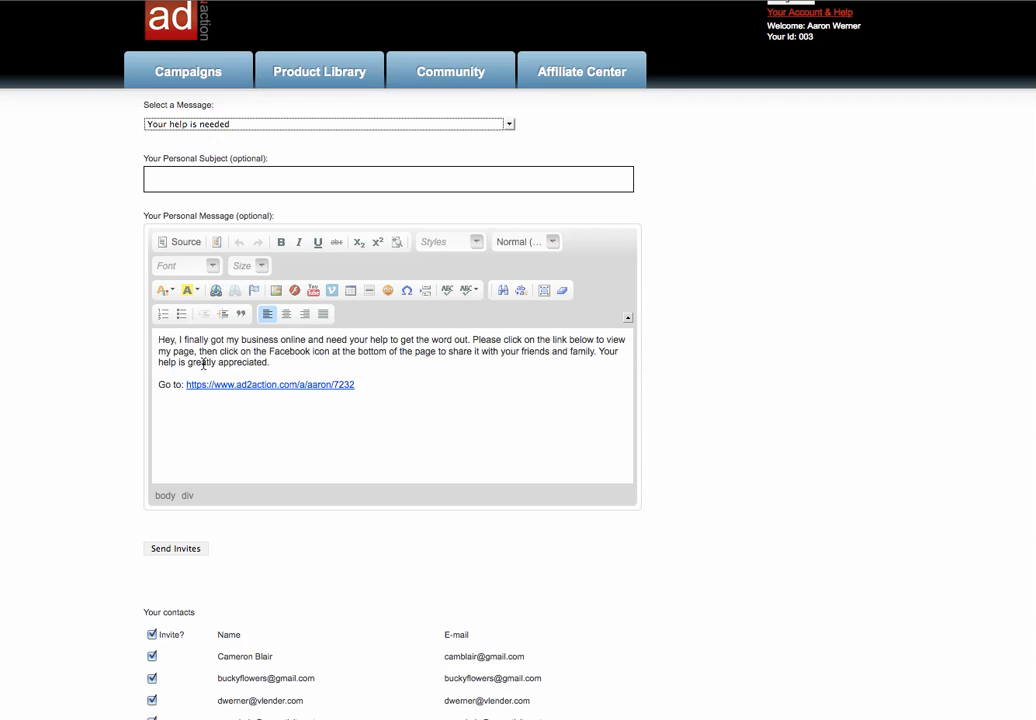
left_click_drag(275, 363, 167, 331)
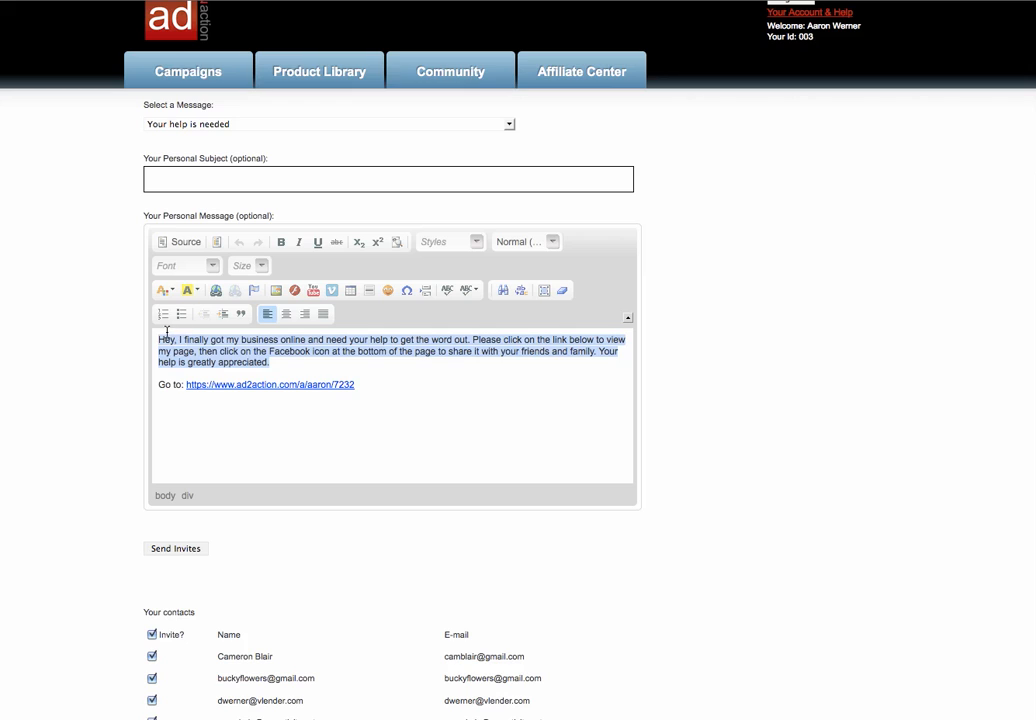
left_click(442, 409)
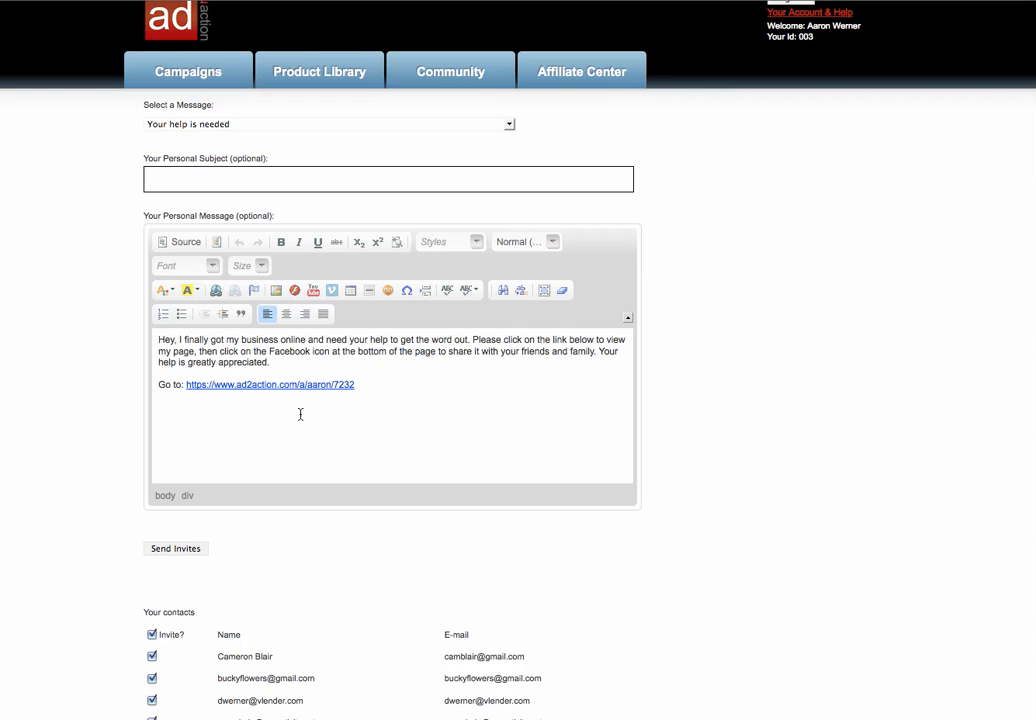
left_click(181, 178)
type("hjkhkjhasd")
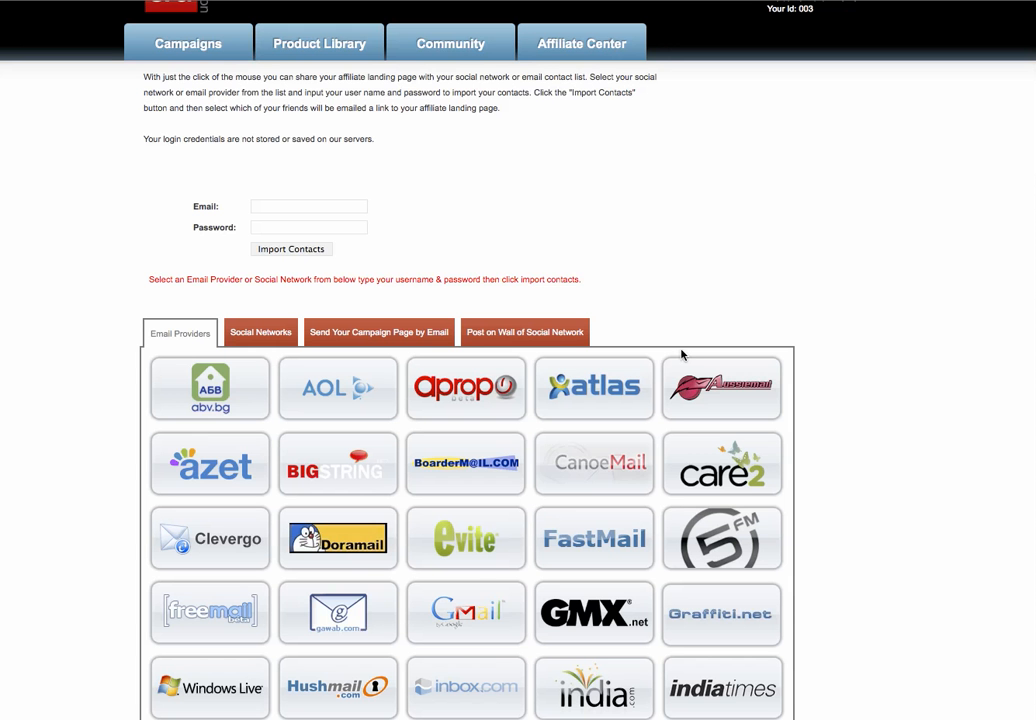
scroll(466, 400, "down", 10)
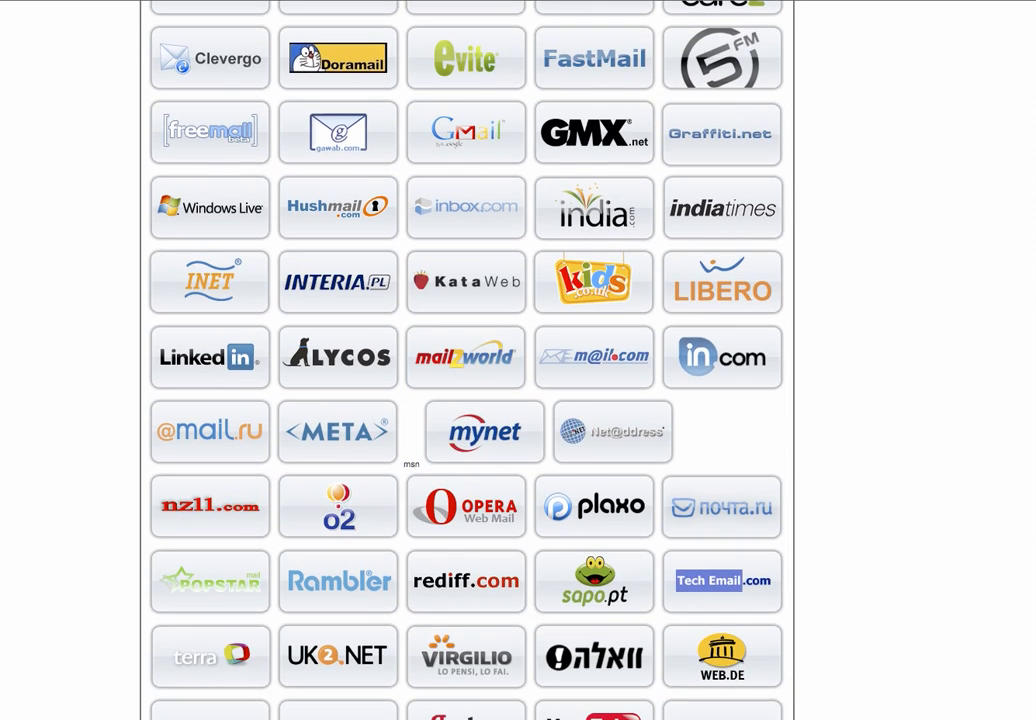
scroll(466, 400, "down", 2)
scroll(466, 400, "up", 2)
scroll(466, 400, "up", 8)
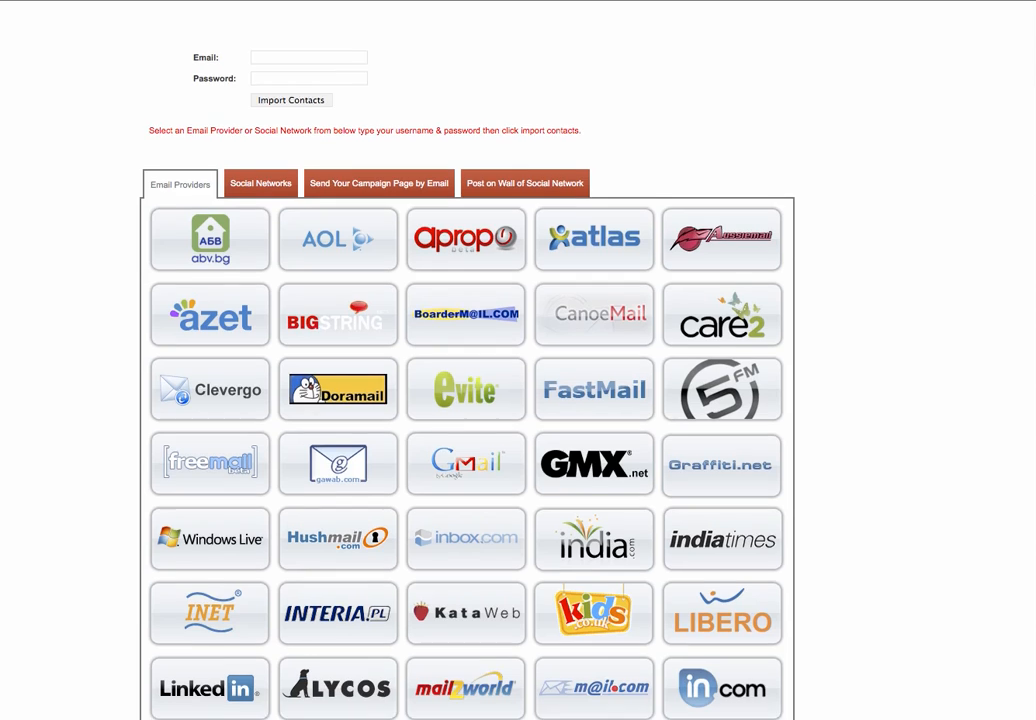
scroll(466, 400, "down", 4)
scroll(466, 400, "down", 2)
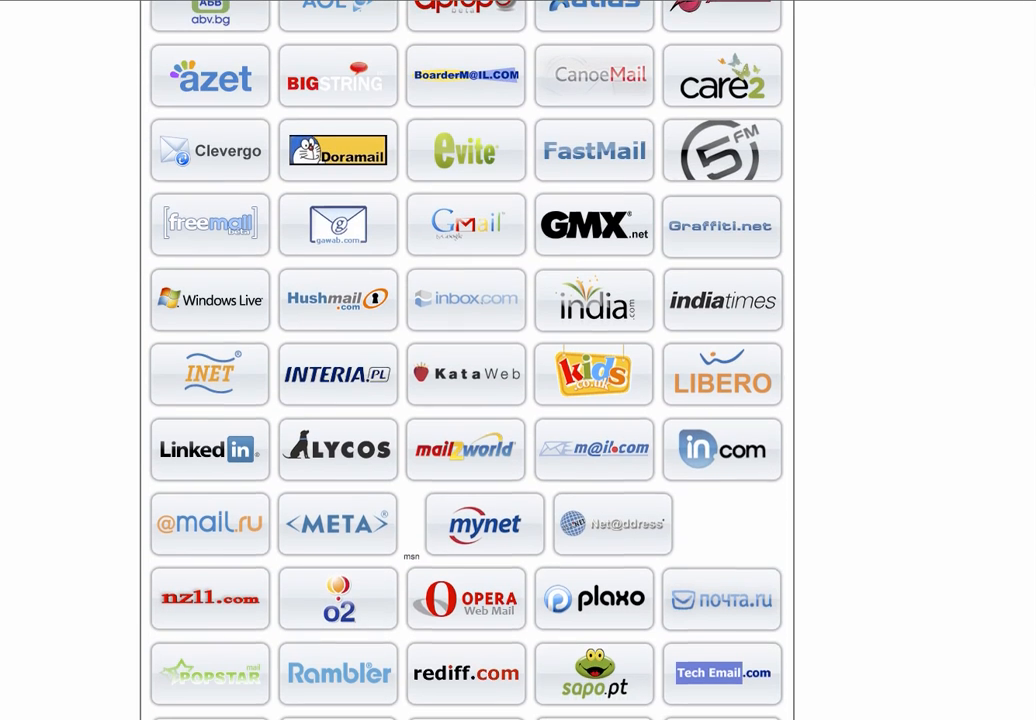
scroll(466, 400, "down", 1)
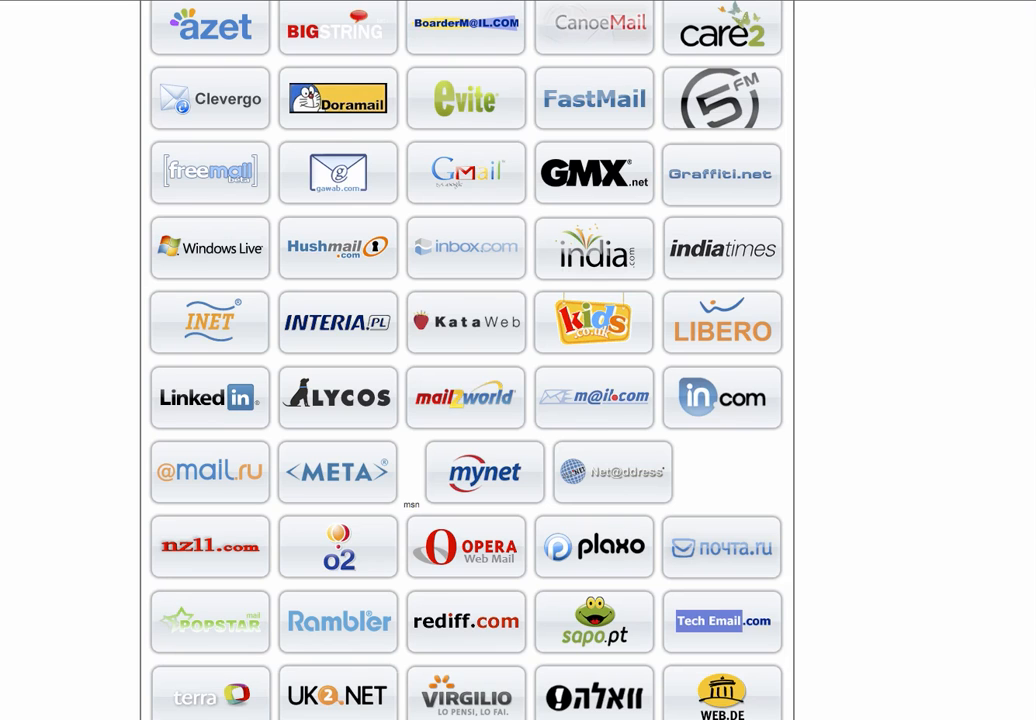
scroll(466, 400, "up", 4)
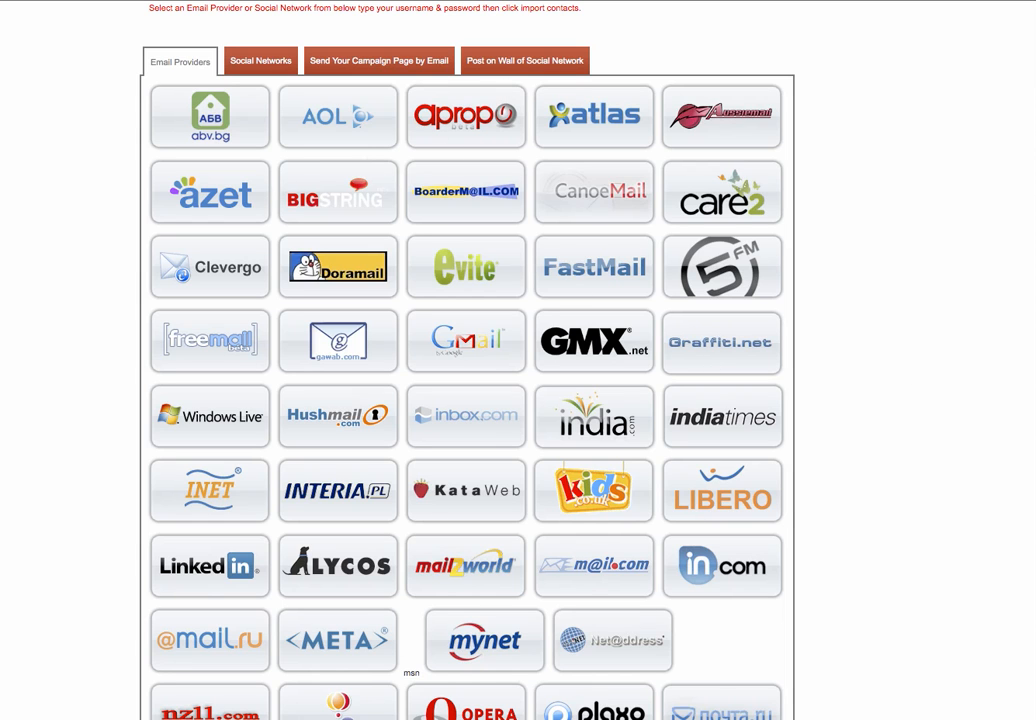
scroll(466, 400, "down", 4)
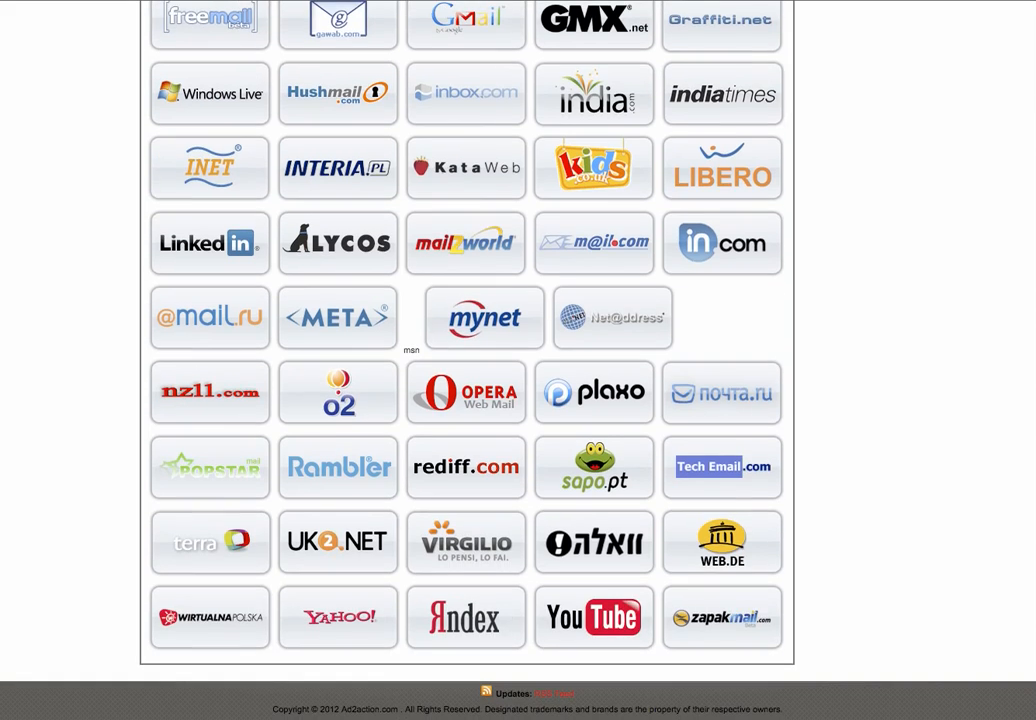
scroll(466, 400, "up", 5)
scroll(466, 400, "up", 3)
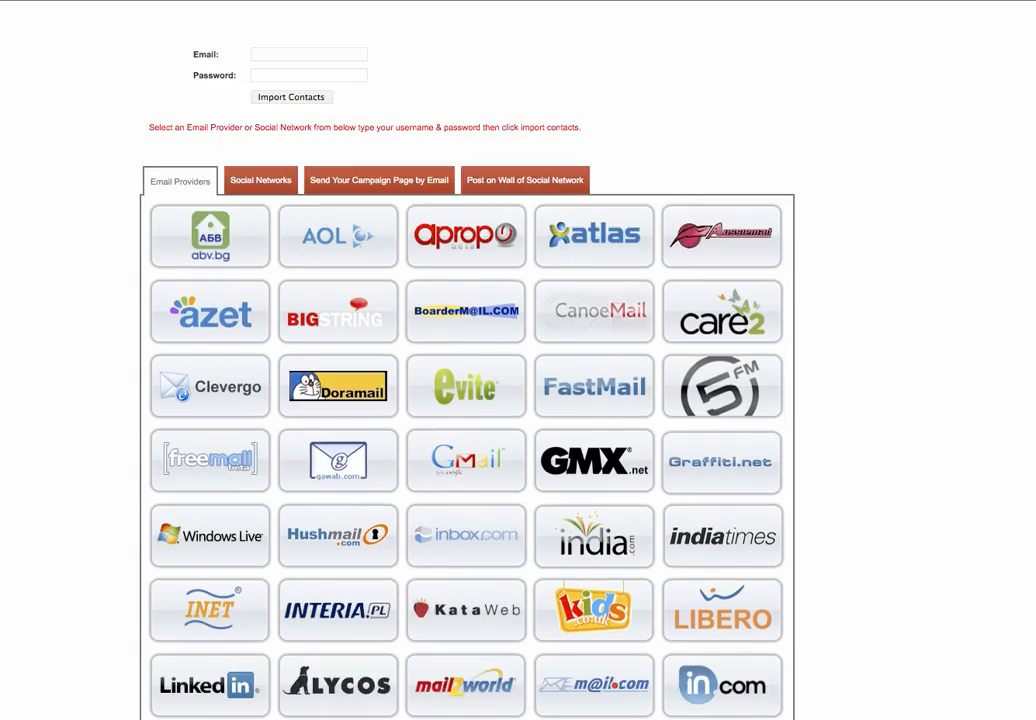
scroll(466, 400, "up", 2)
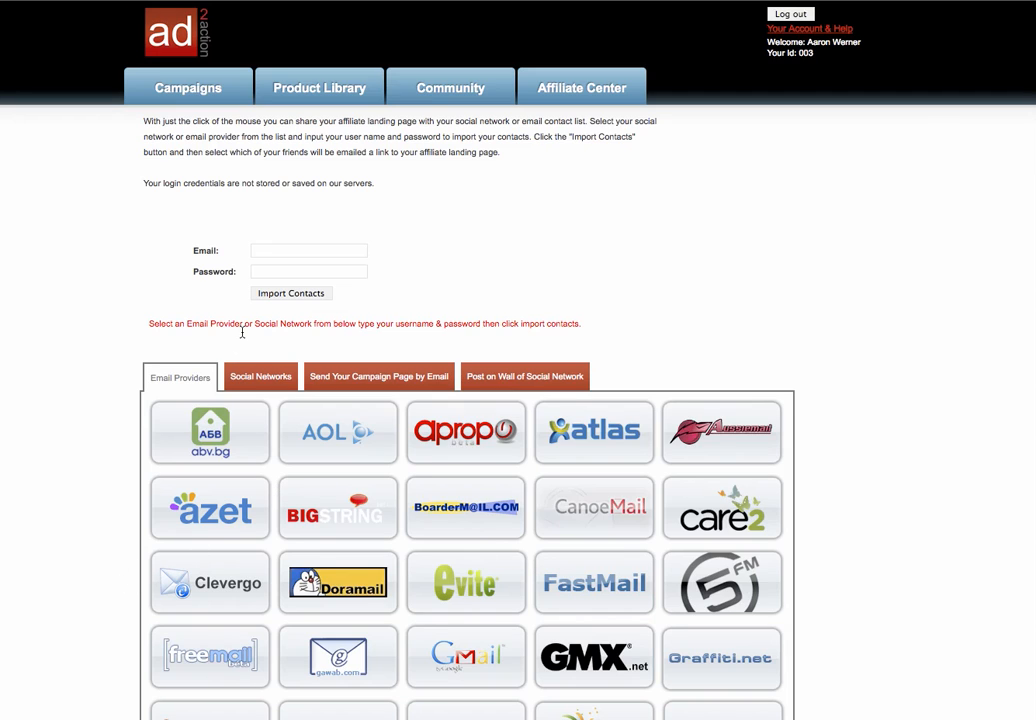
Step: List Social Networks import sources and scroll through Badoo, Bebo, Facebook, Flickr and Hi5
left_click(250, 377)
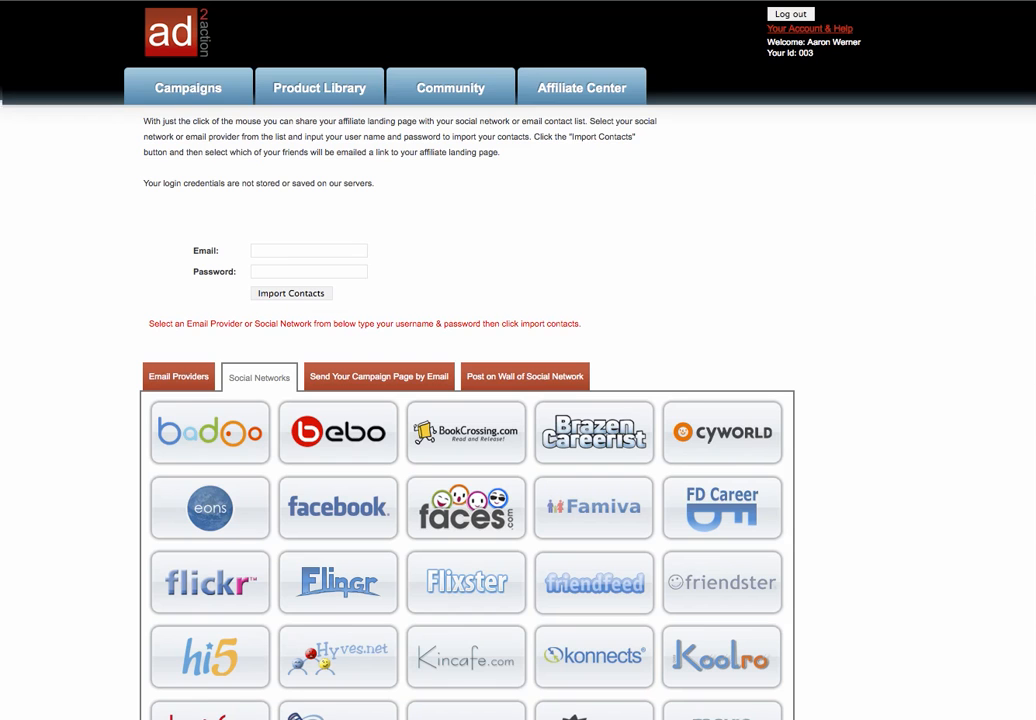
scroll(518, 400, "down", 5)
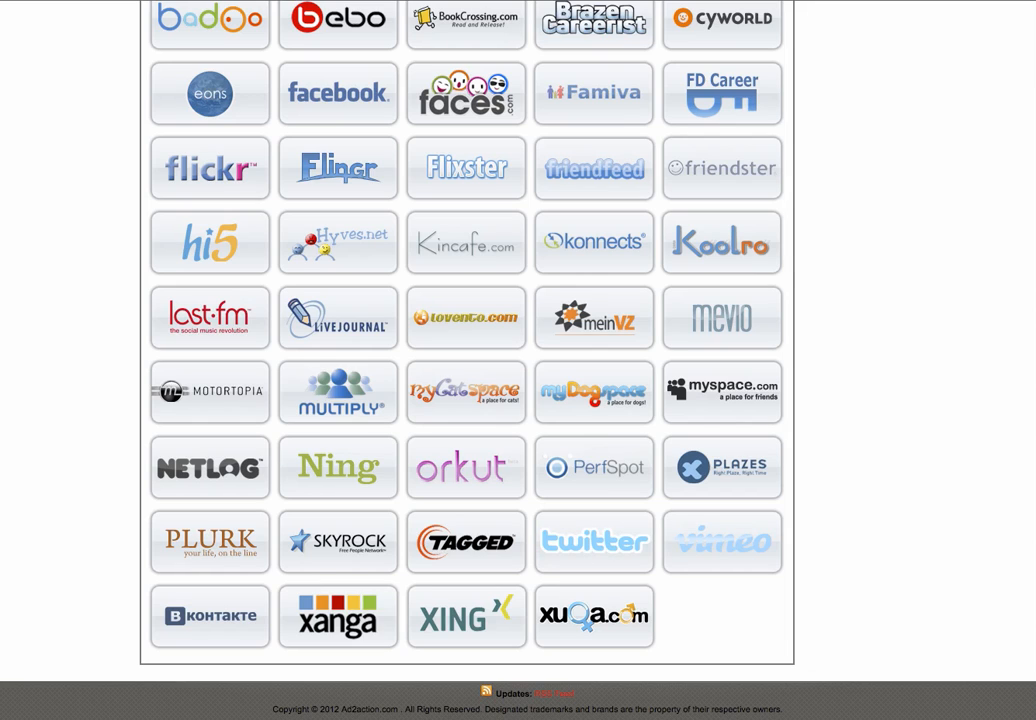
scroll(518, 360, "up", 5)
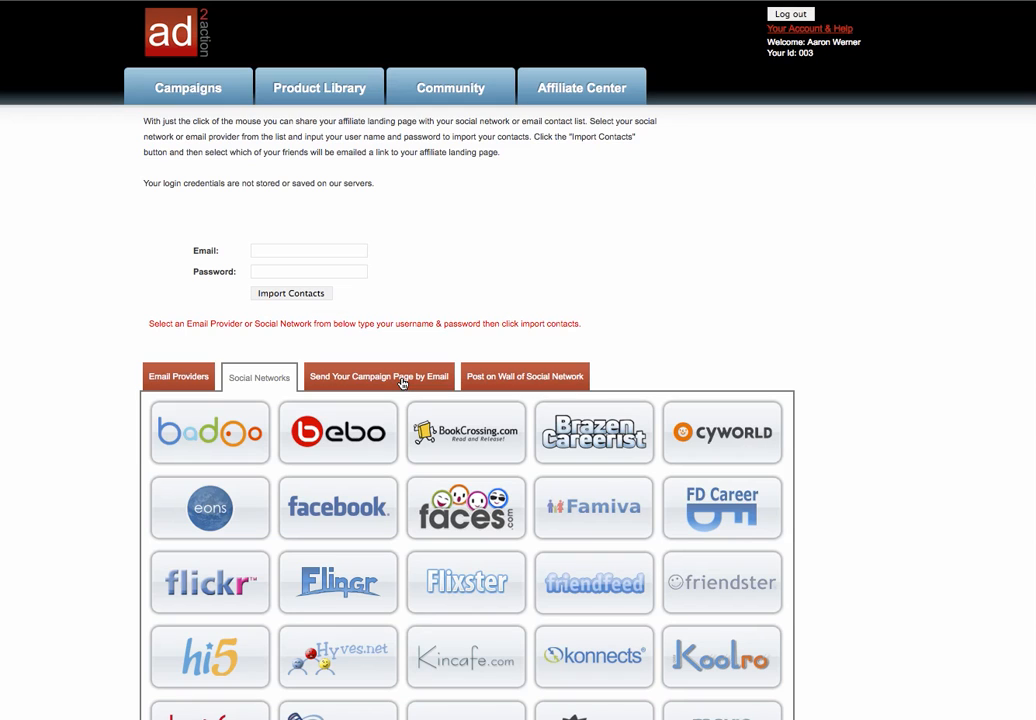
Step: Preview the 'Send Your Campaign Page by Email' form, then return to the email provider list
left_click(403, 383)
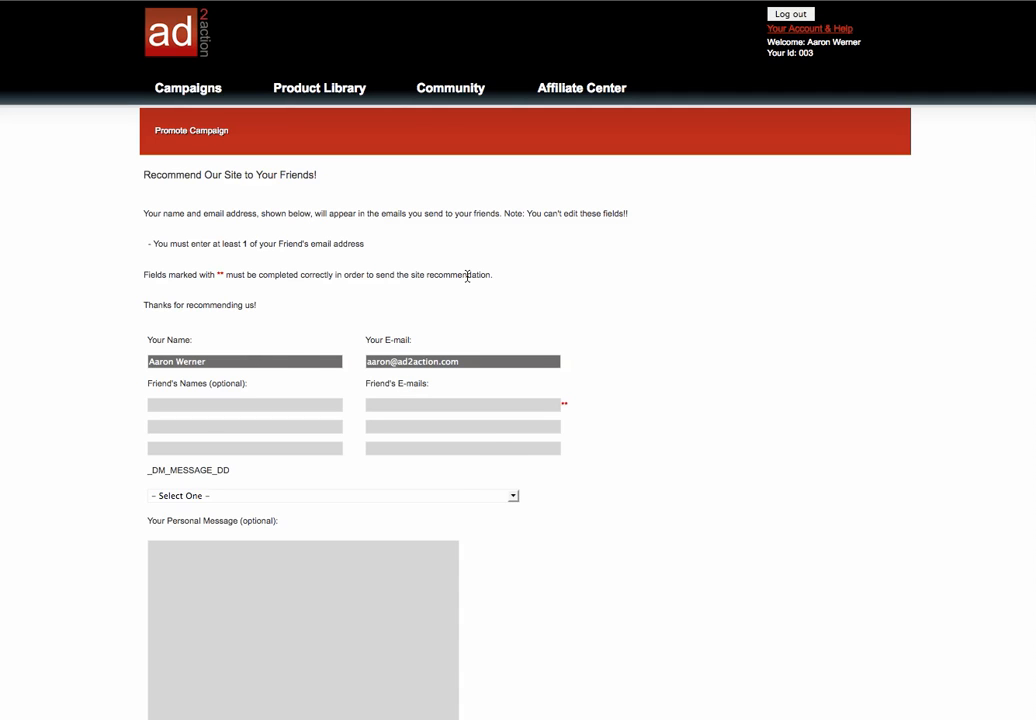
key("super+Left")
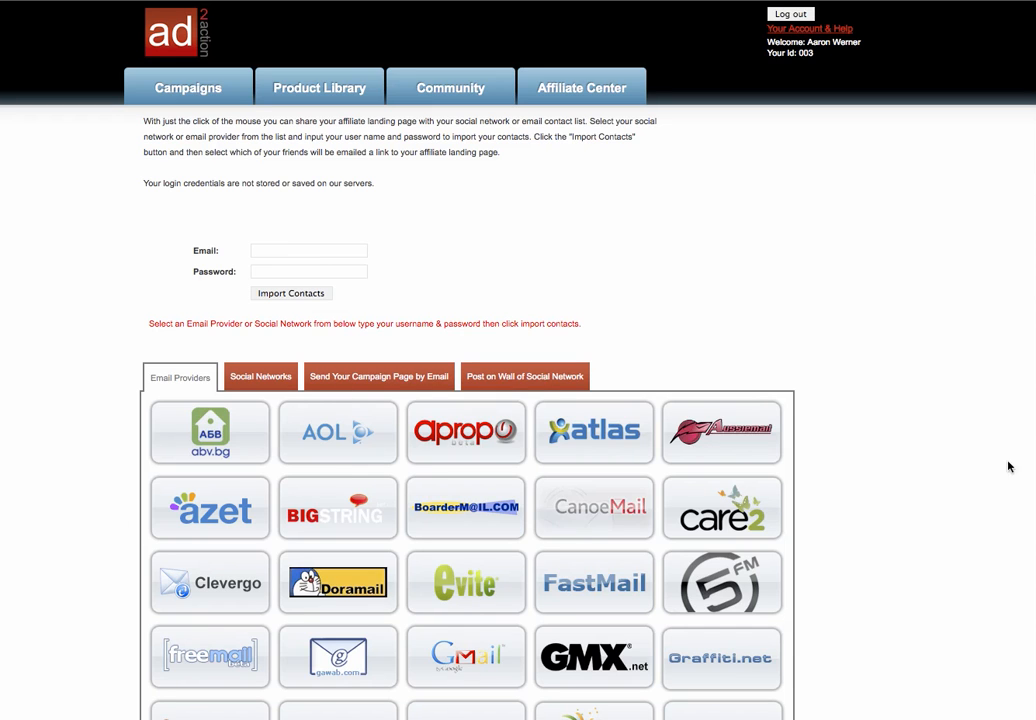
Step: Scroll through the Edit Existing Campaigns list showing 38 of 100 campaigns with leads and completeness
scroll(182, 140, "down", 5)
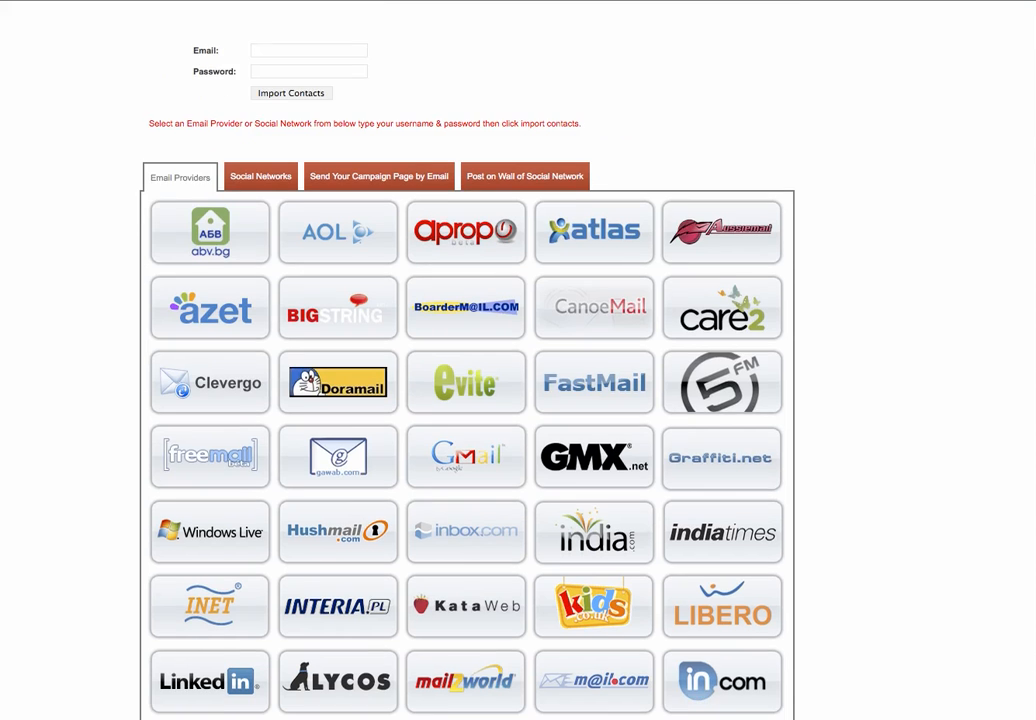
scroll(182, 140, "up", 5)
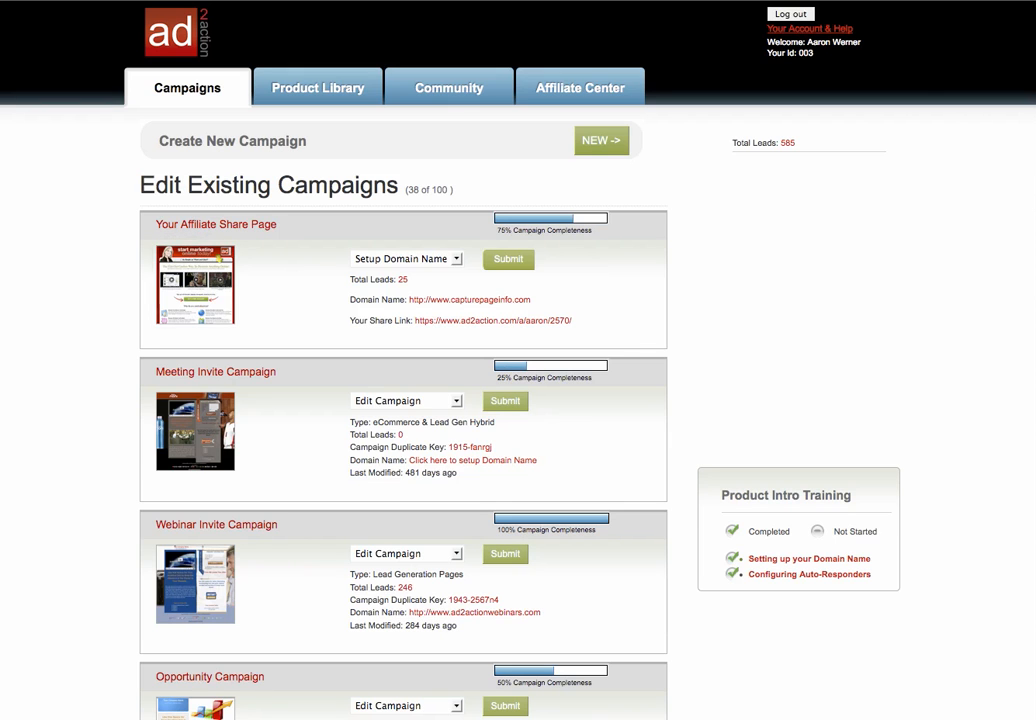
scroll(403, 400, "down", 10)
scroll(403, 400, "up", 2)
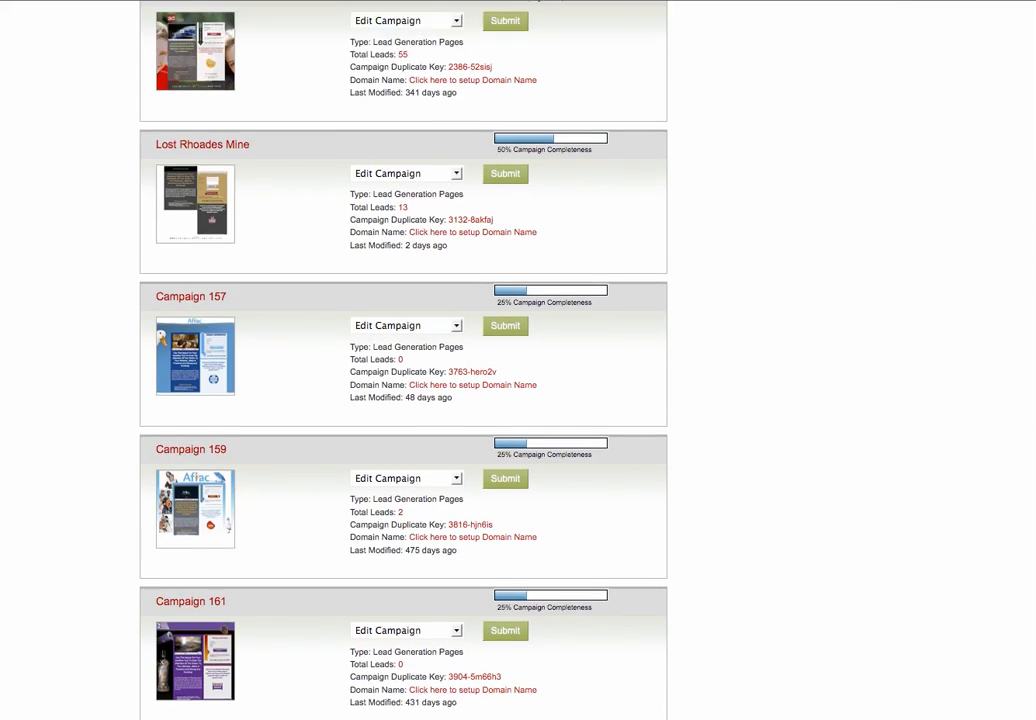